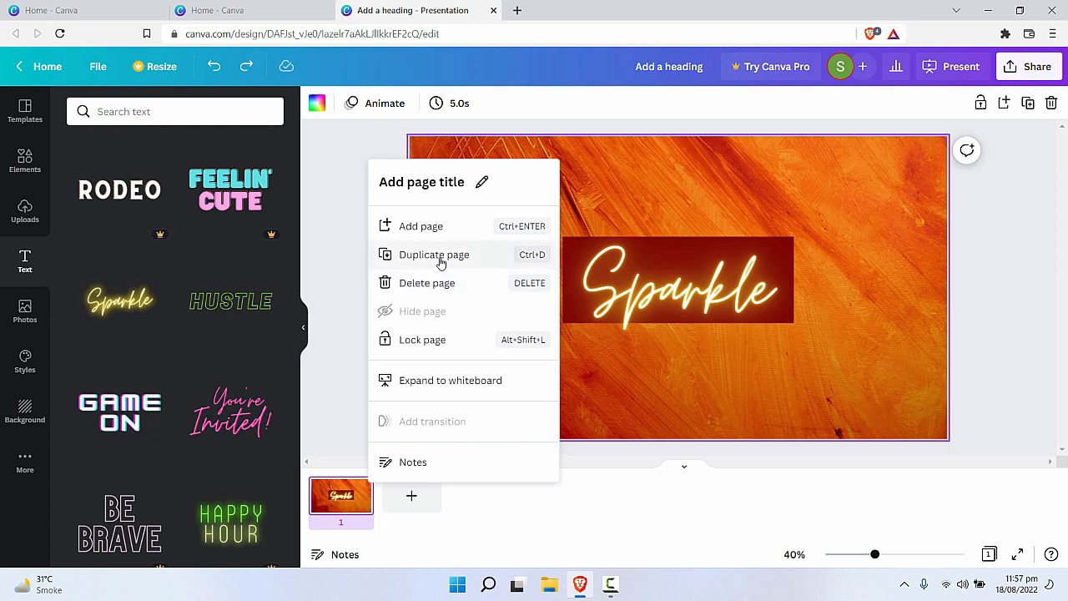
Step: Delete the presentation page that has the orange textured background and the Sparkle text
left_click(434, 286)
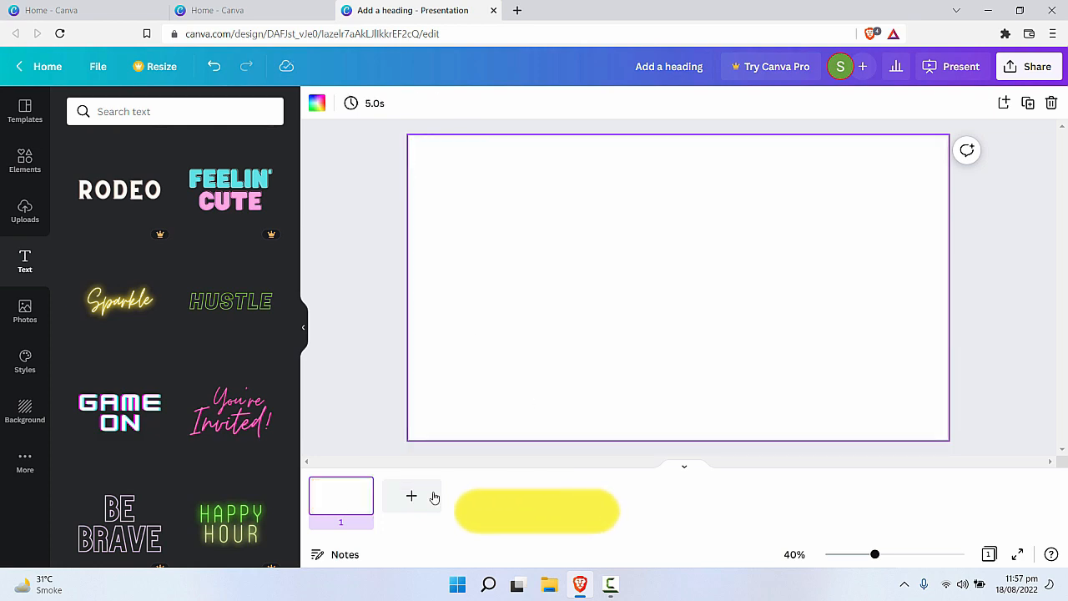
left_click(614, 465)
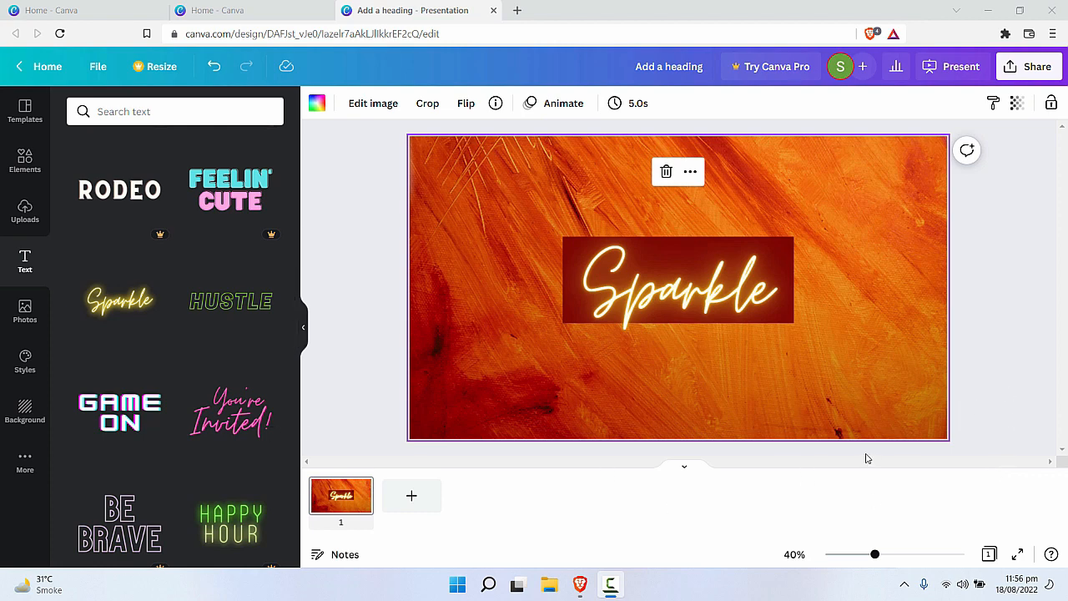
left_click(360, 489)
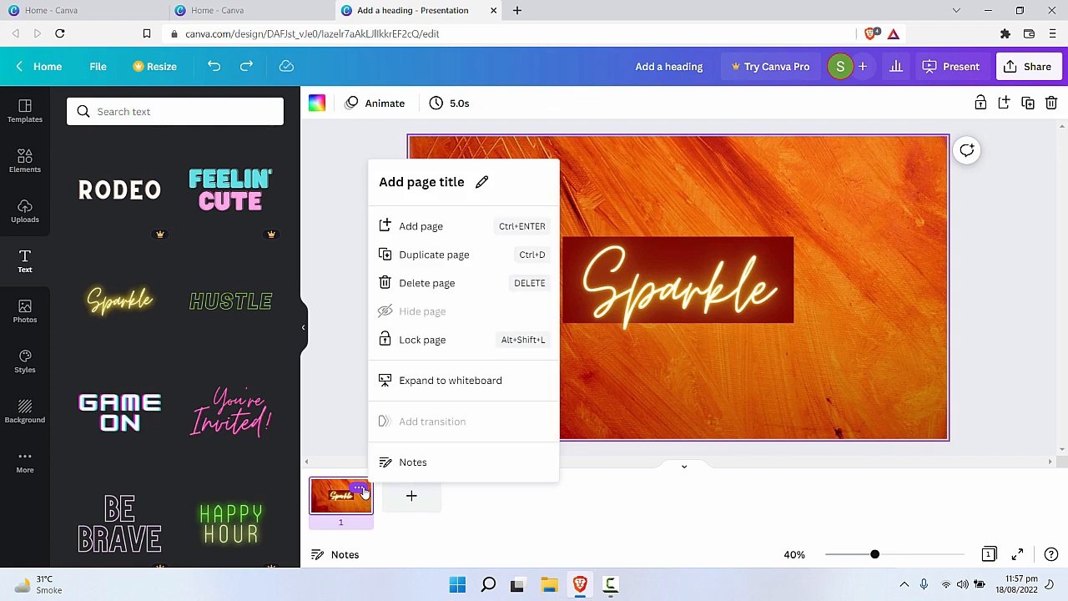
left_click(440, 287)
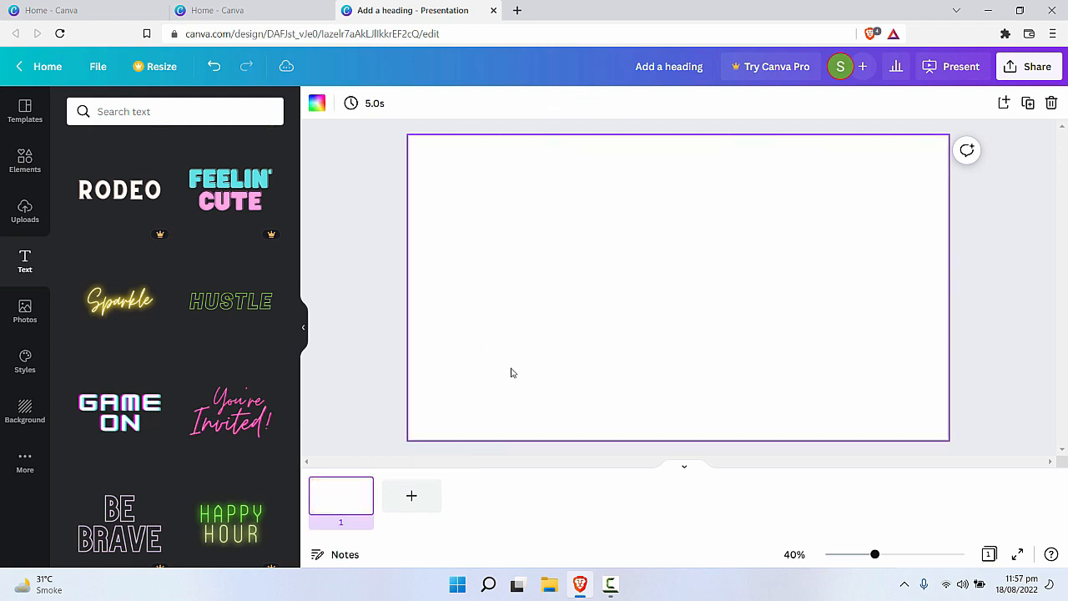
left_click(580, 515)
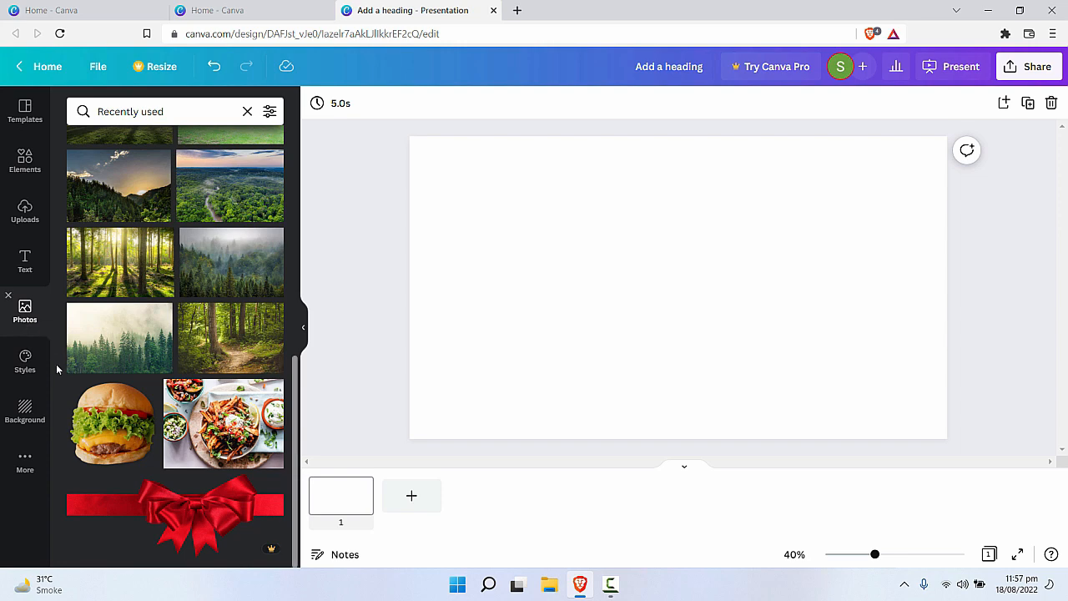
Step: Look through the uploaded images and the recently used photos from the photo library
left_click(32, 227)
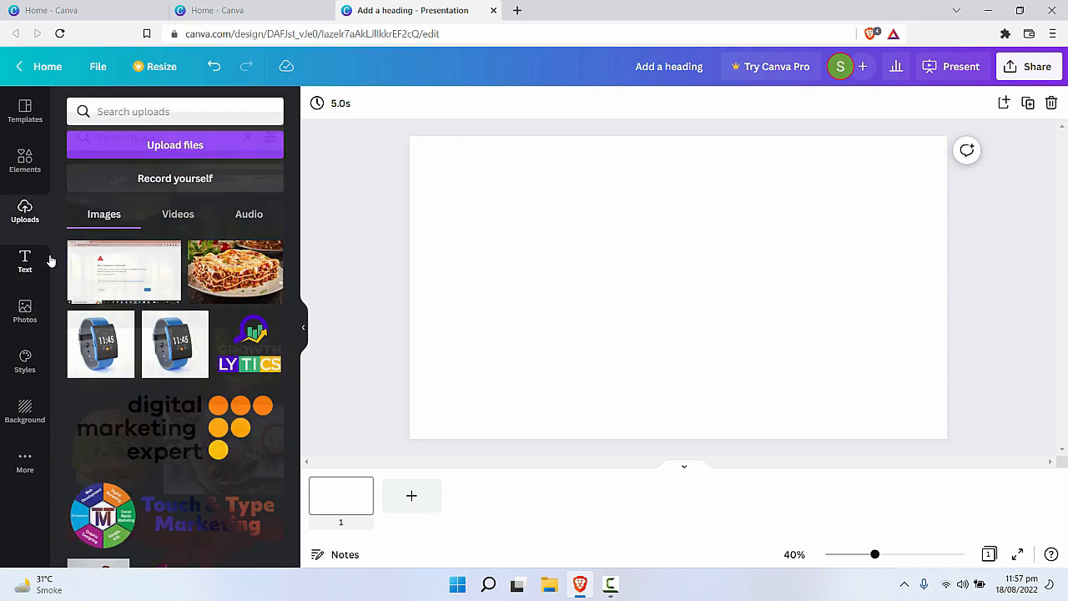
scroll(213, 375, "down", 2)
scroll(212, 376, "up", 2)
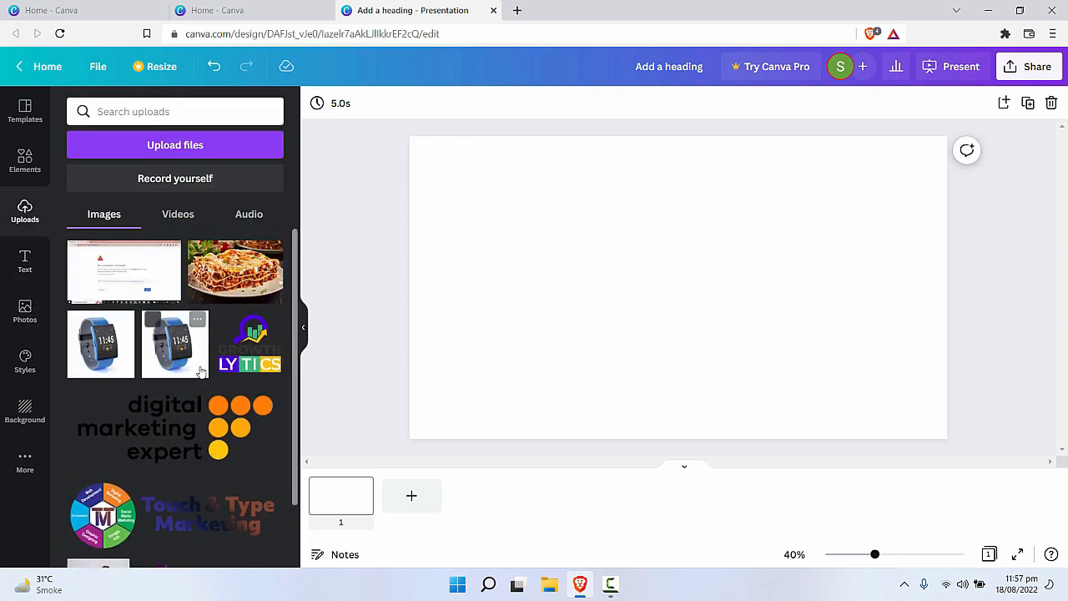
left_click(27, 312)
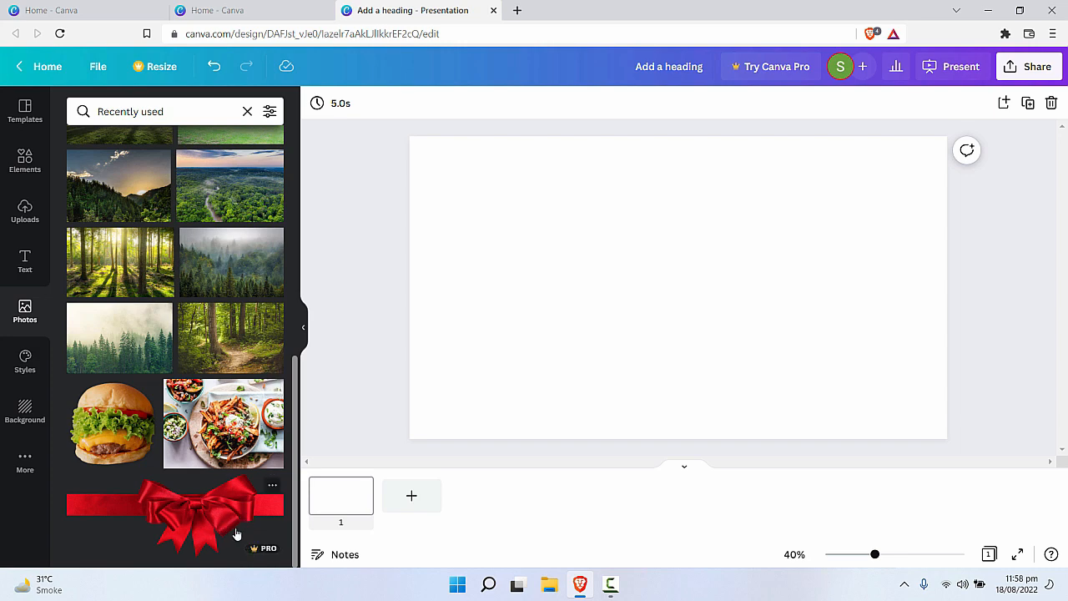
scroll(219, 292, "up", 10)
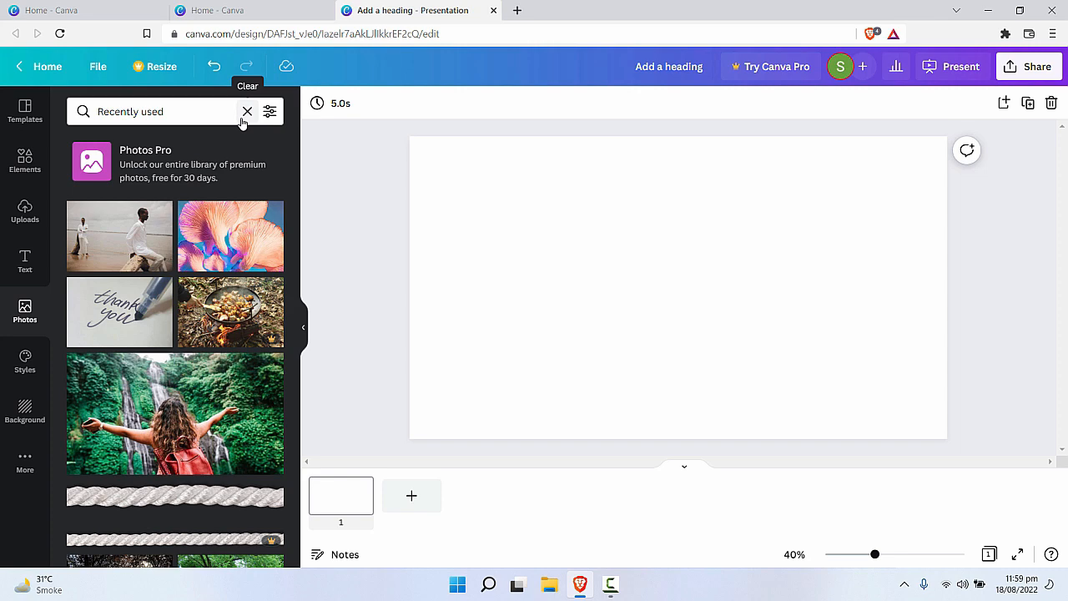
Step: Return to the home page and create a new Flyer (Portrait) design by looking up "fly"
left_click(35, 71)
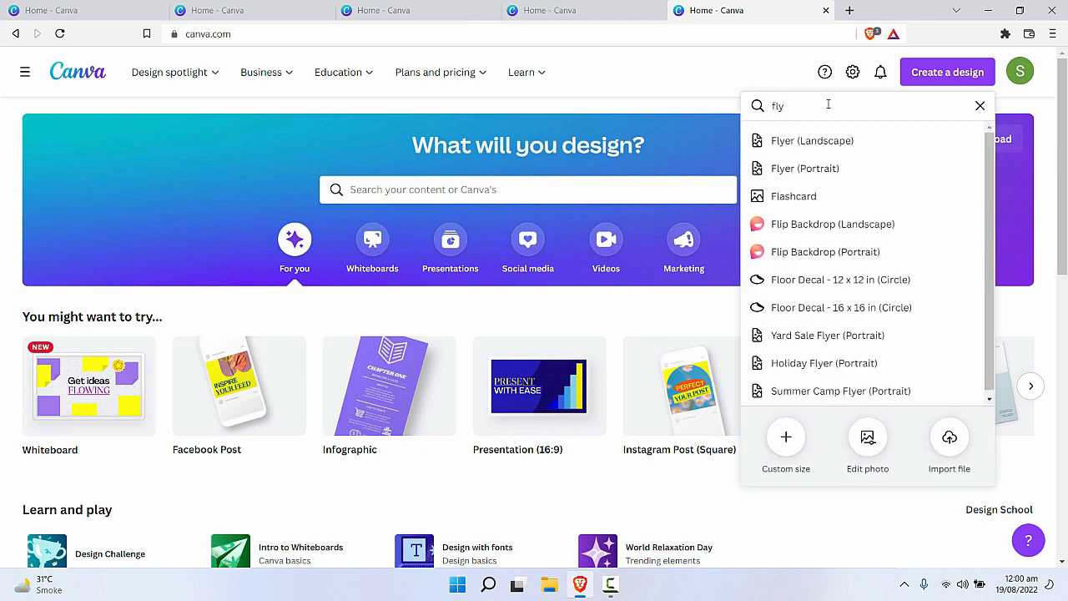
left_click(837, 168)
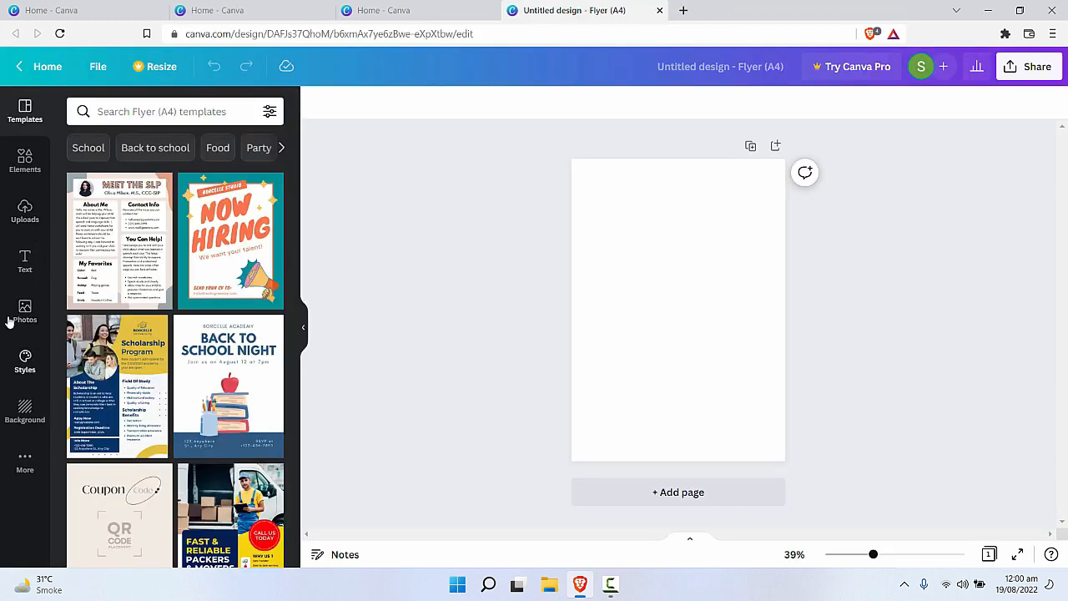
Step: Search the photo library for "birthday" using the suggested search term
left_click(25, 311)
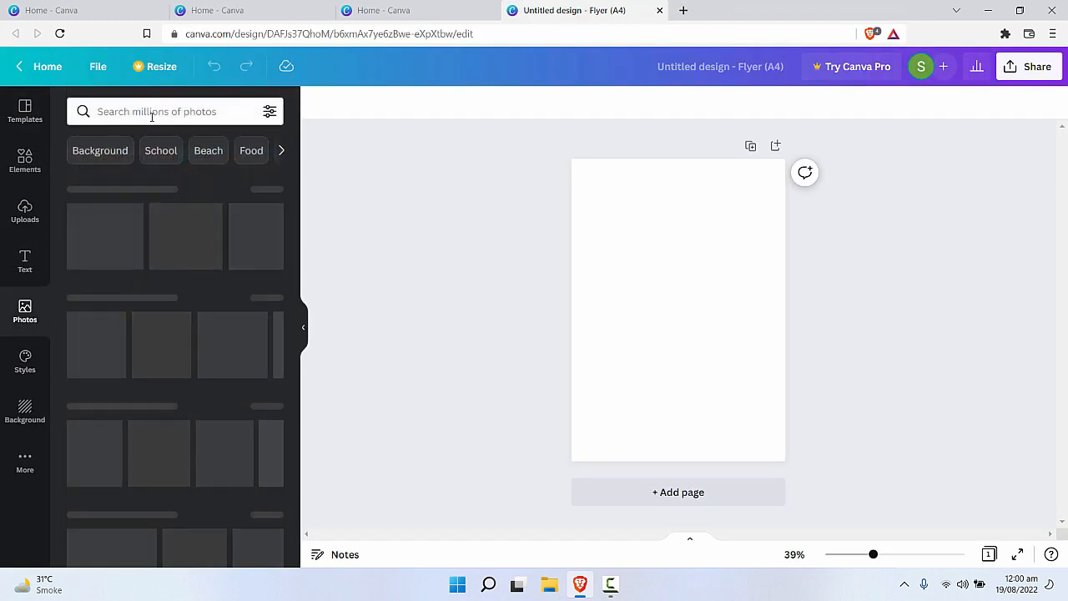
left_click(151, 114)
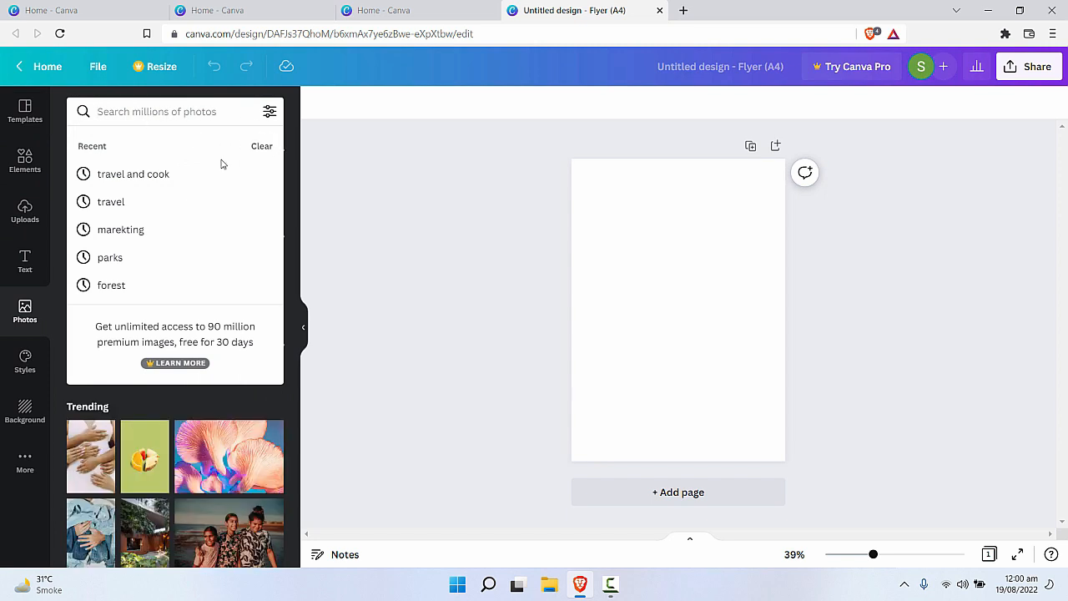
type("b")
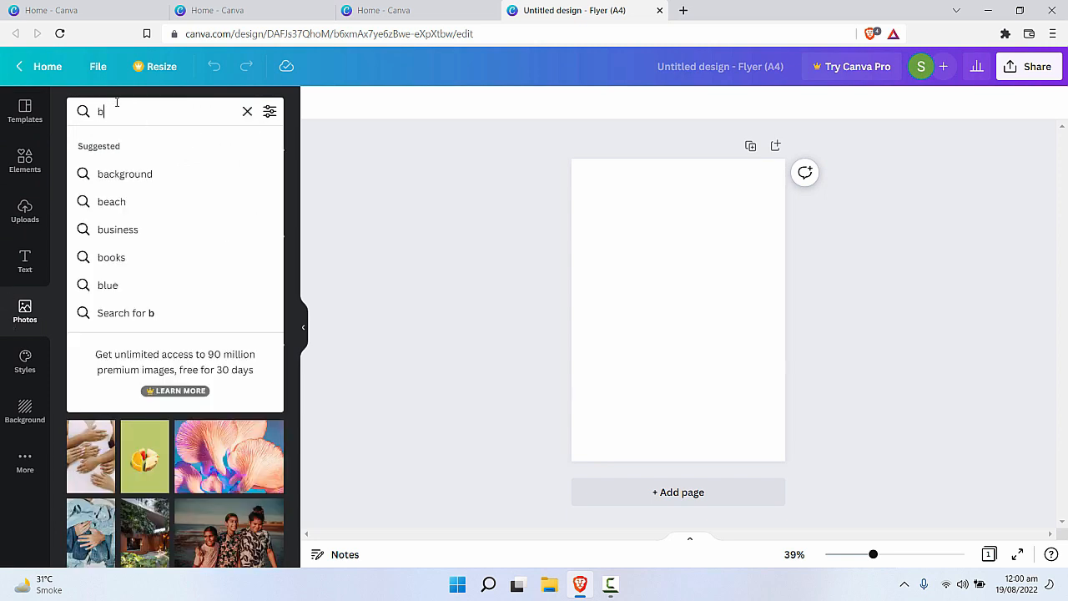
type("irth")
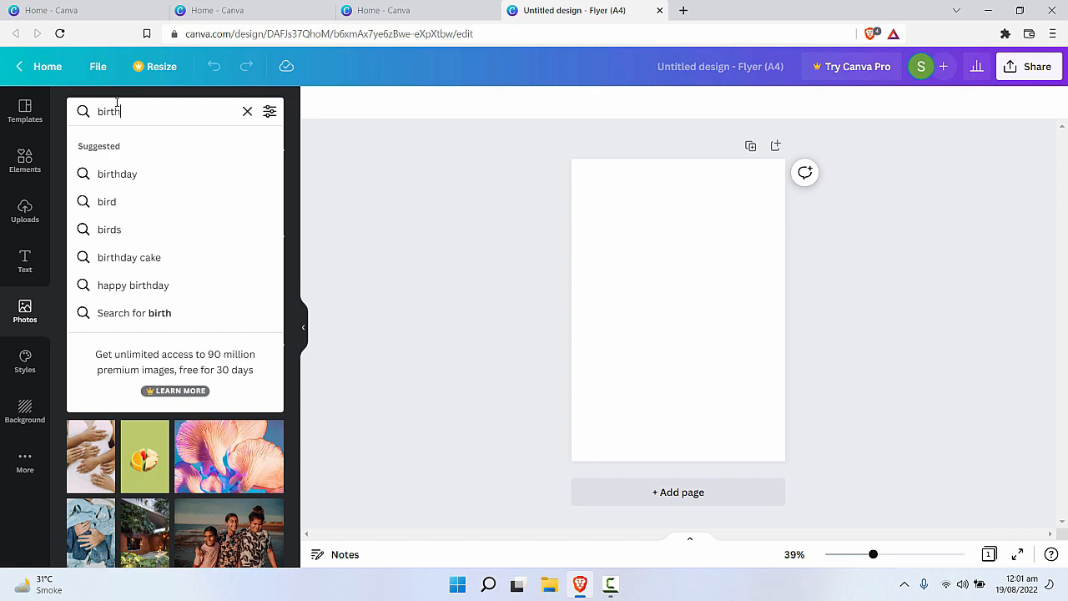
left_click(116, 174)
Step: Try one of the birthday photos from the unfiltered results on the blank flyer page
scroll(230, 412, "down", 6)
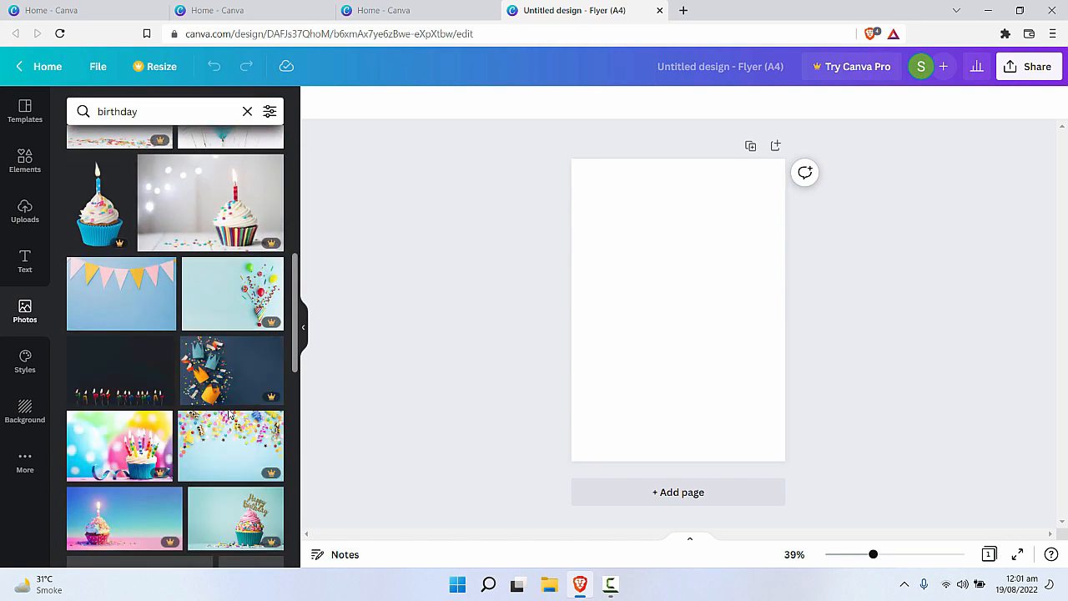
scroll(230, 185, "down", 3)
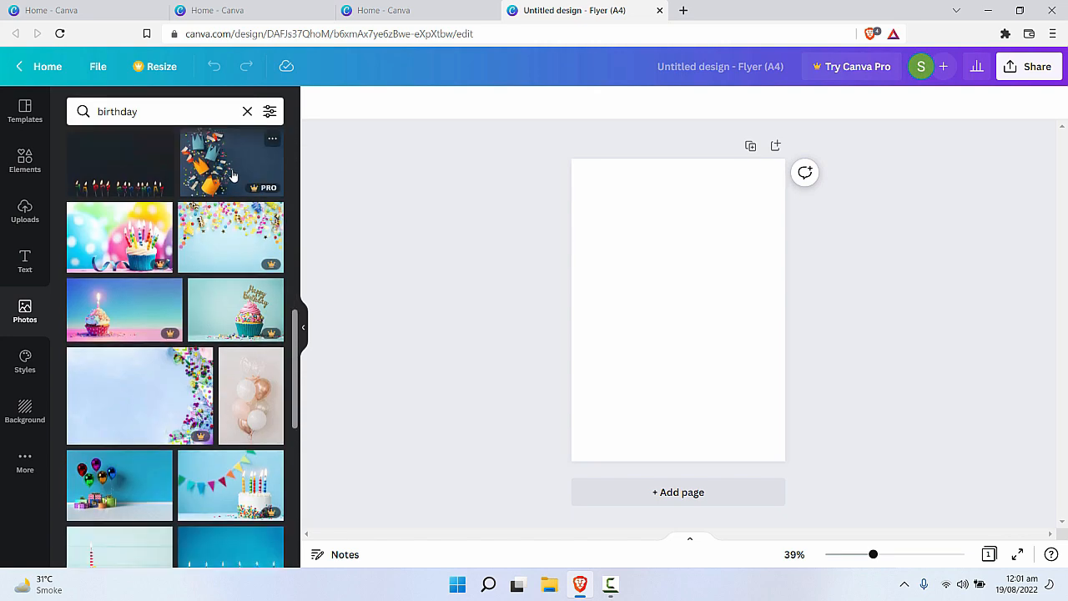
scroll(220, 419, "down", 5)
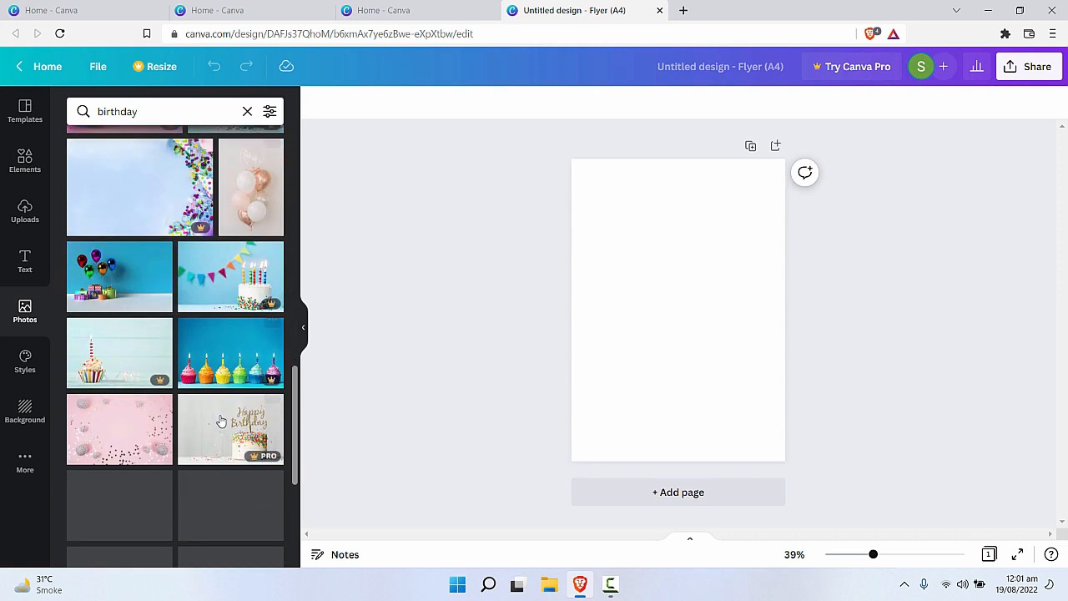
scroll(220, 414, "up", 3)
left_click_drag(133, 352, 587, 178)
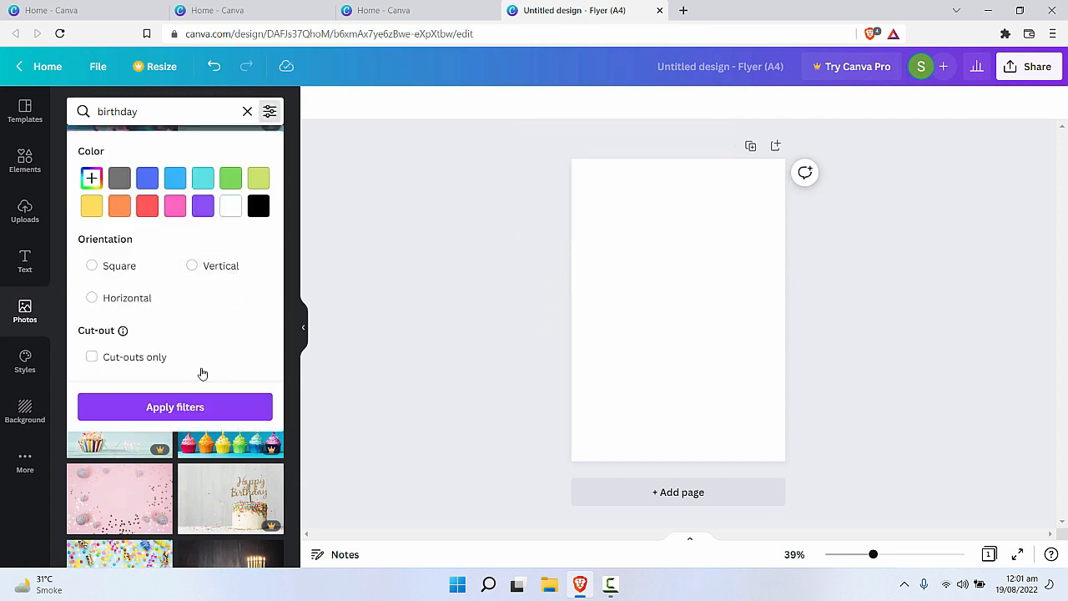
left_click(332, 160)
Step: Filter the birthday photos to the Vertical orientation
left_click(269, 111)
left_click(193, 265)
left_click(200, 407)
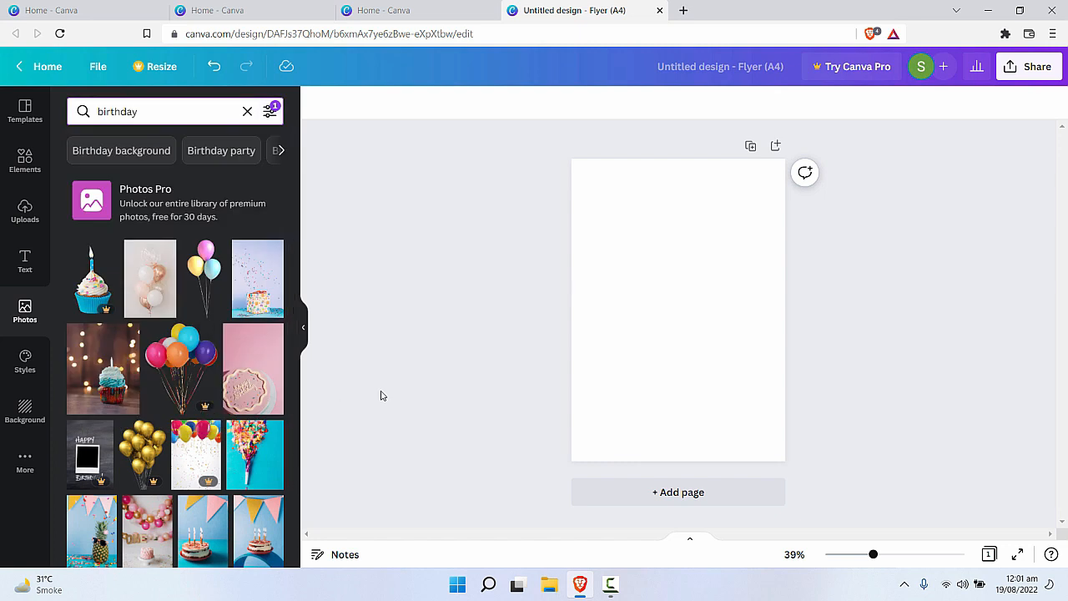
Step: Try the vertical photo of the colourful confetti cone on turquoise on the flyer page and reposition it
left_click(257, 451)
left_click_drag(728, 284, 701, 316)
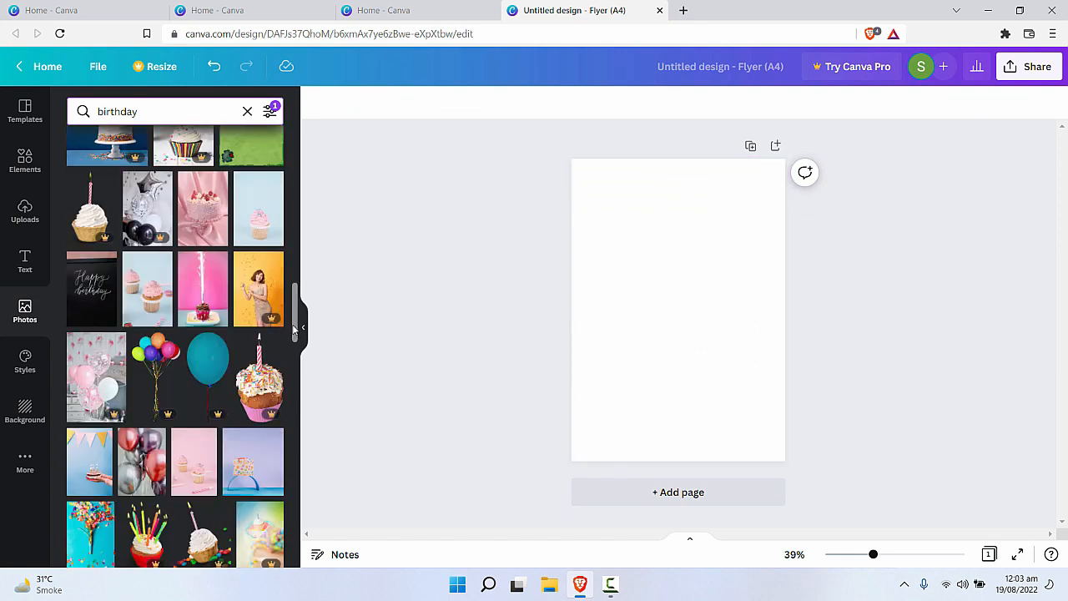
Step: Find the vertical photo of a strawberry cake with a burning sparkler and add it to the flyer page
left_click_drag(294, 329, 285, 199)
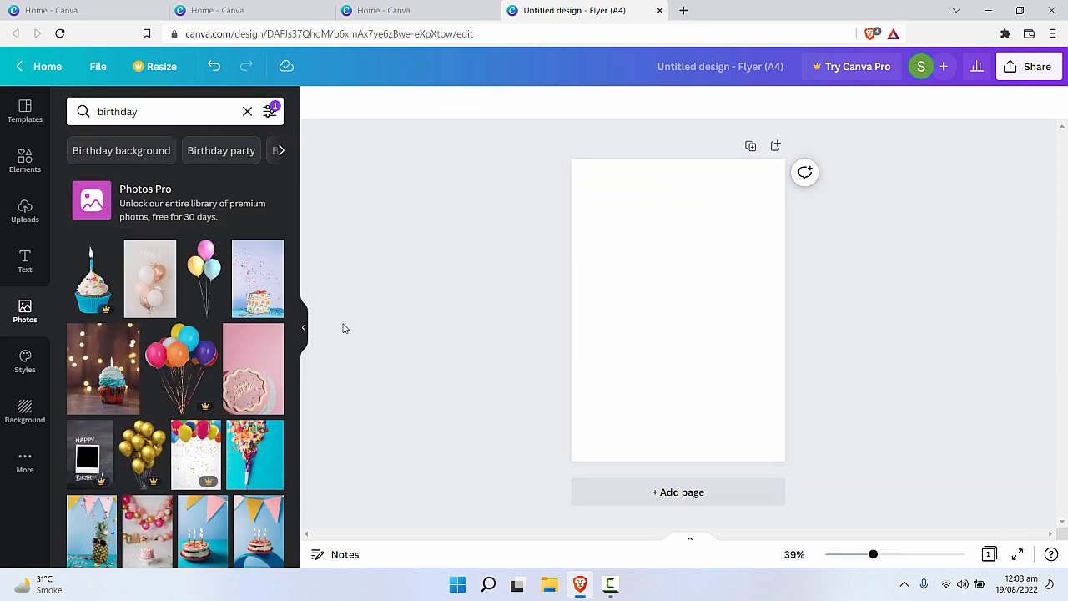
scroll(290, 360, "down", 4)
scroll(254, 352, "down", 2)
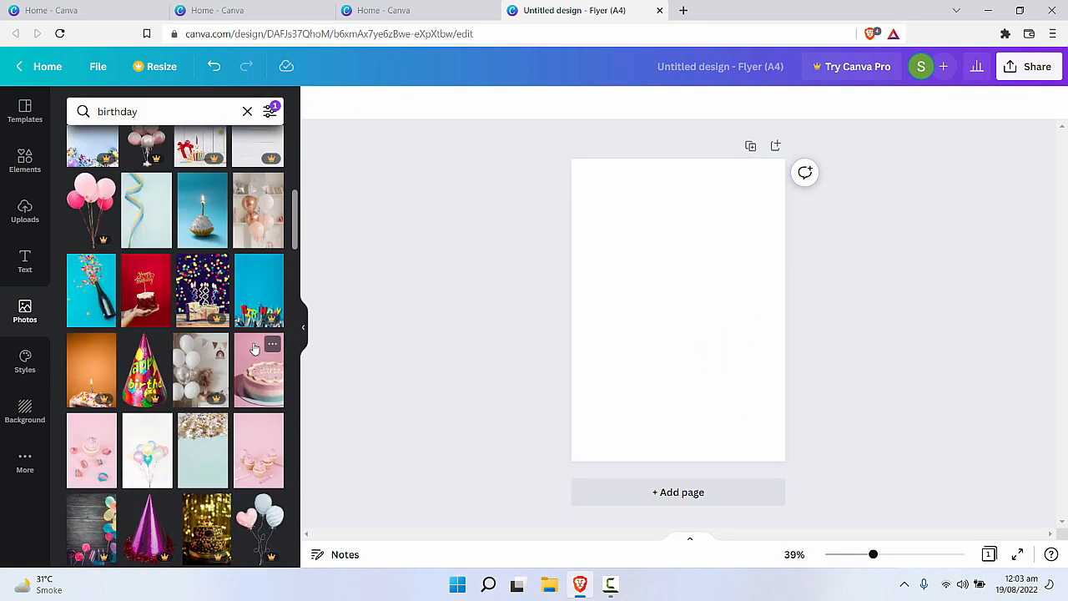
scroll(254, 352, "down", 3)
scroll(254, 352, "up", 3)
scroll(105, 425, "down", 3)
scroll(175, 472, "down", 3)
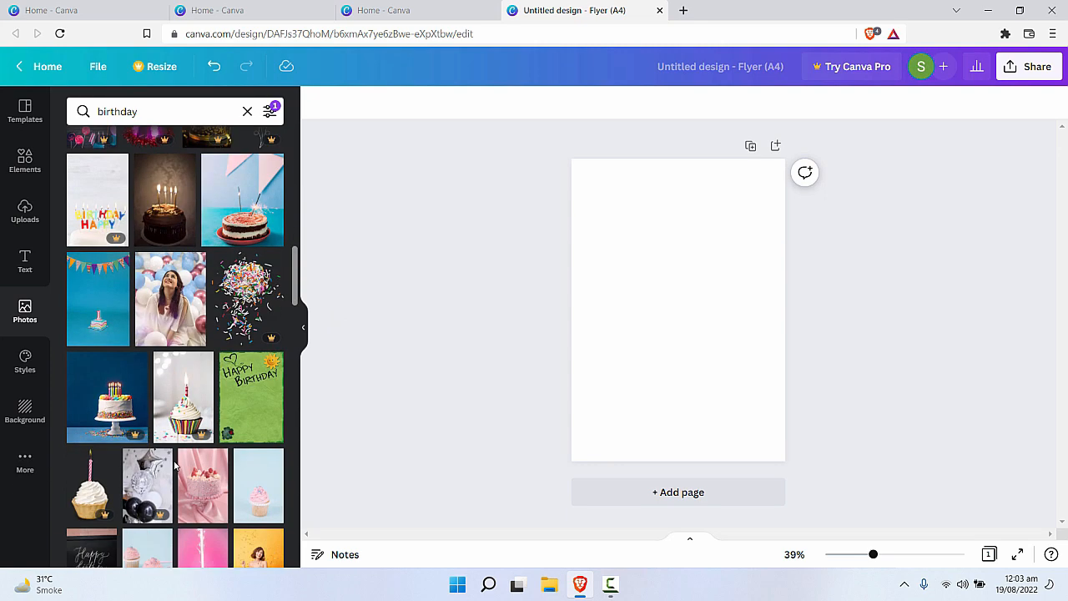
scroll(256, 453, "down", 6)
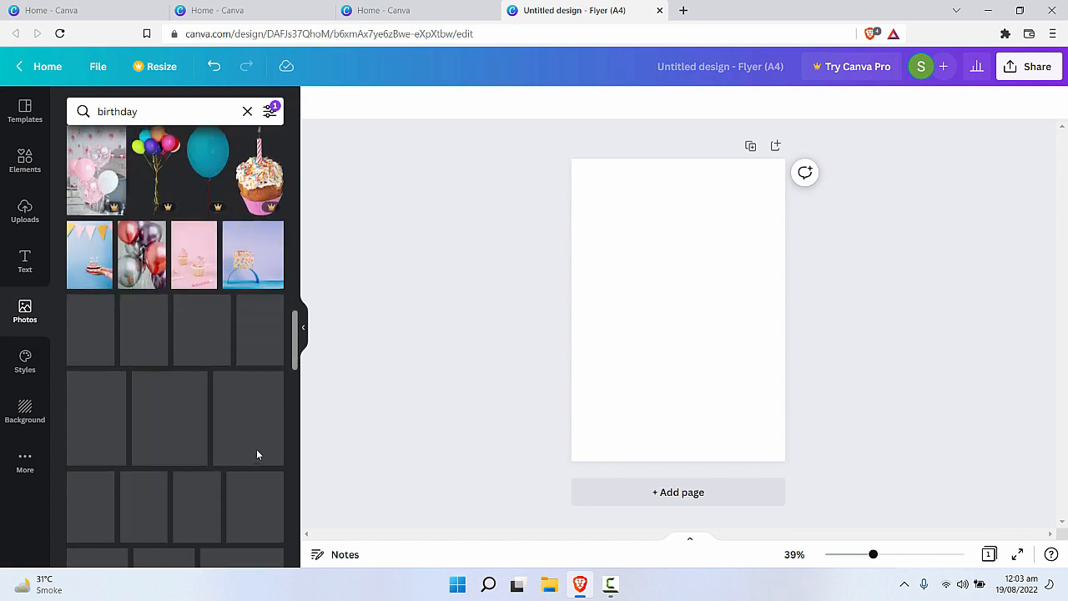
scroll(257, 450, "down", 5)
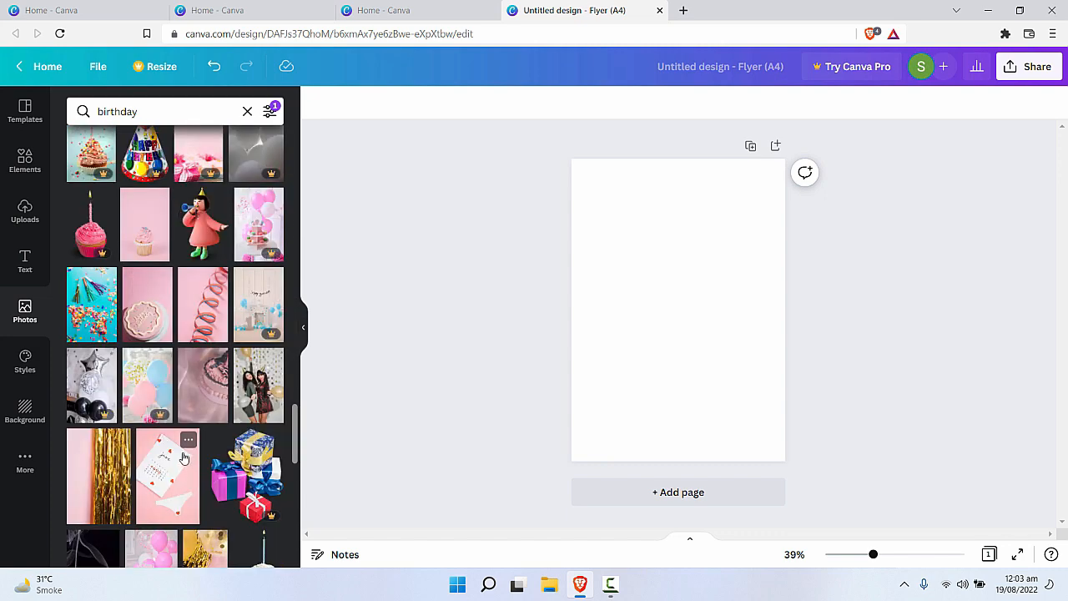
scroll(183, 457, "up", 3)
left_click(99, 275)
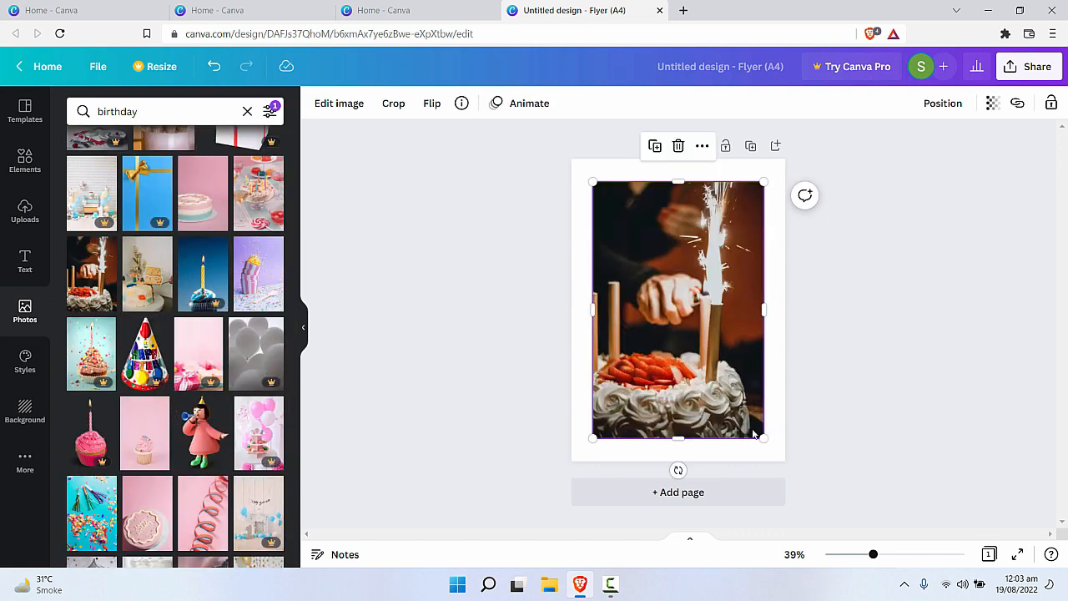
Step: Shrink the cake photo proportionally from two corners and crop a strip off its right side
left_click_drag(762, 437, 746, 407)
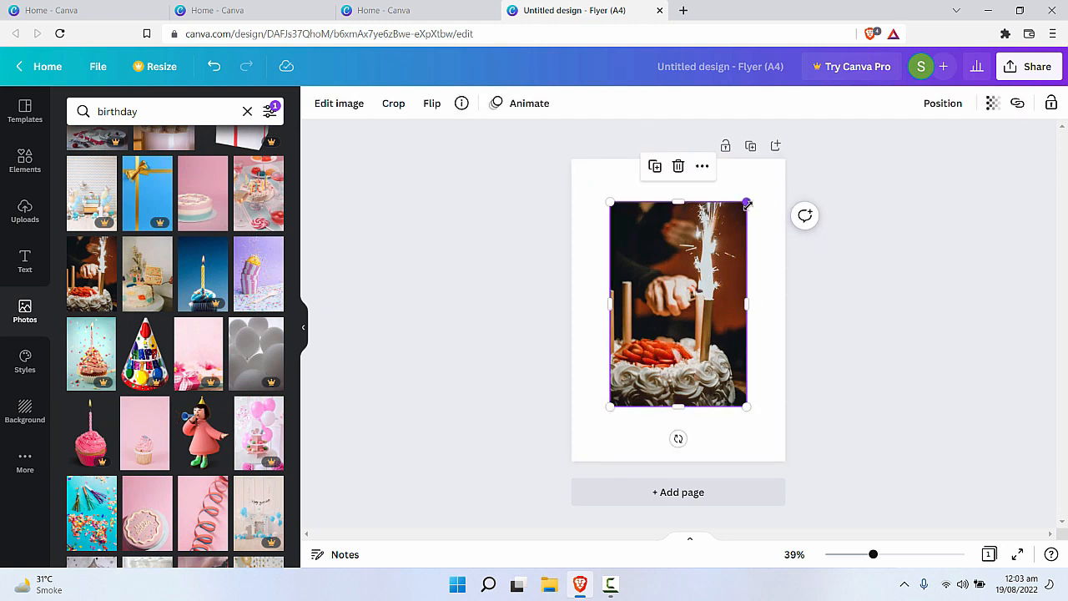
left_click_drag(747, 204, 728, 231)
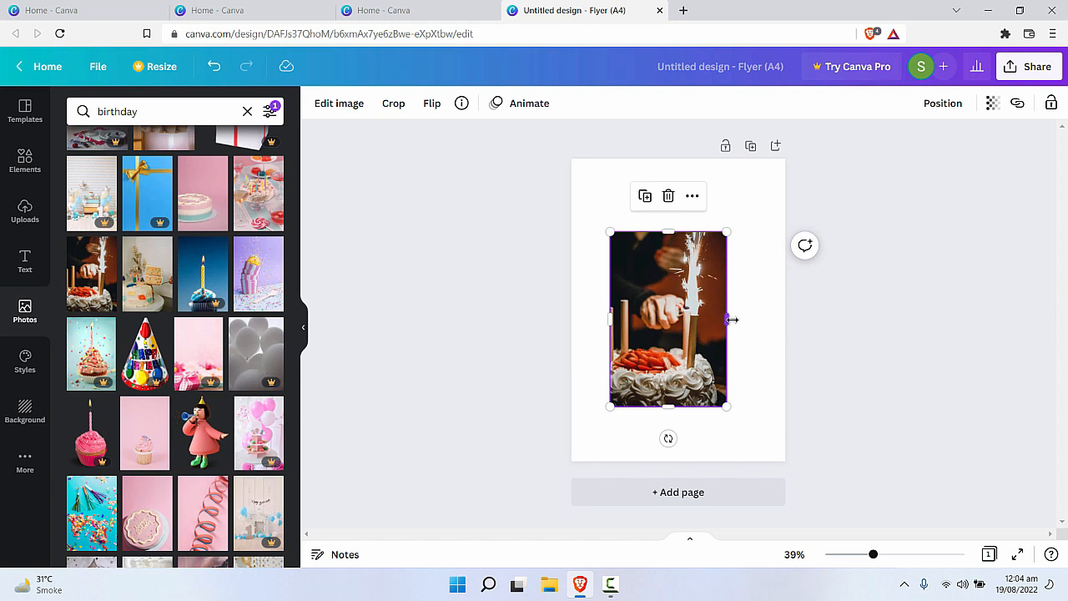
left_click_drag(731, 319, 708, 319)
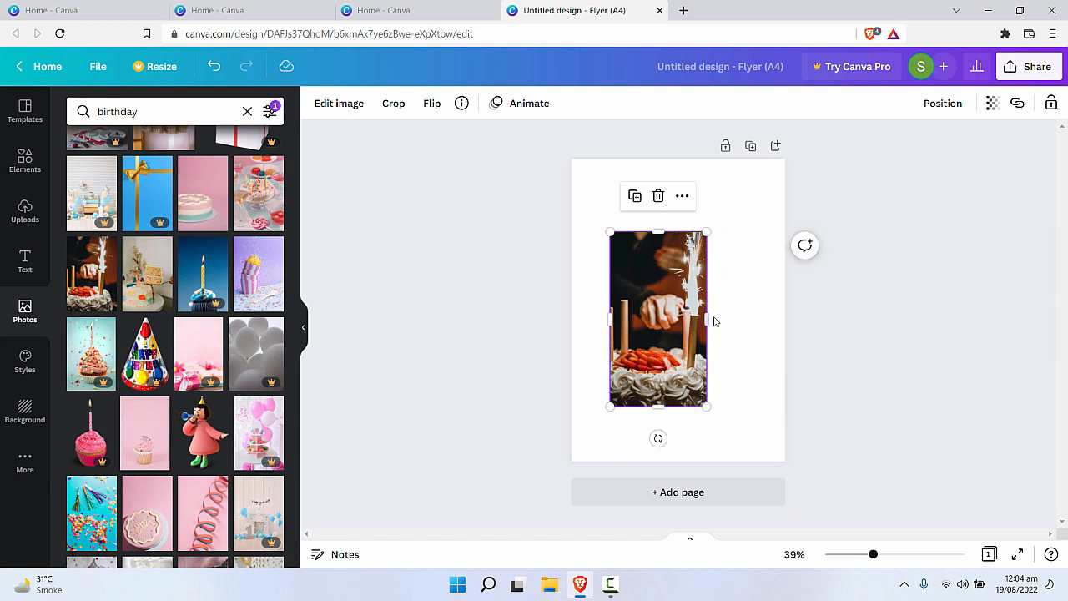
Step: Delete the cake photo from the flyer page
key("Delete")
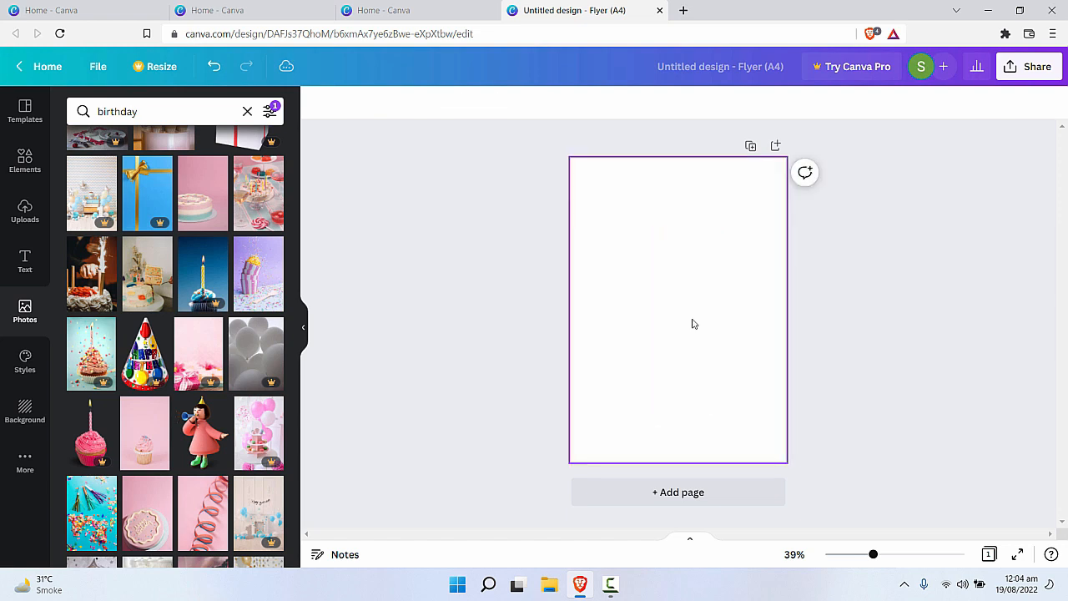
right_click(699, 322)
Step: Switch the birthday photo filter to the Horizontal orientation and browse the matching photos
left_click(264, 114)
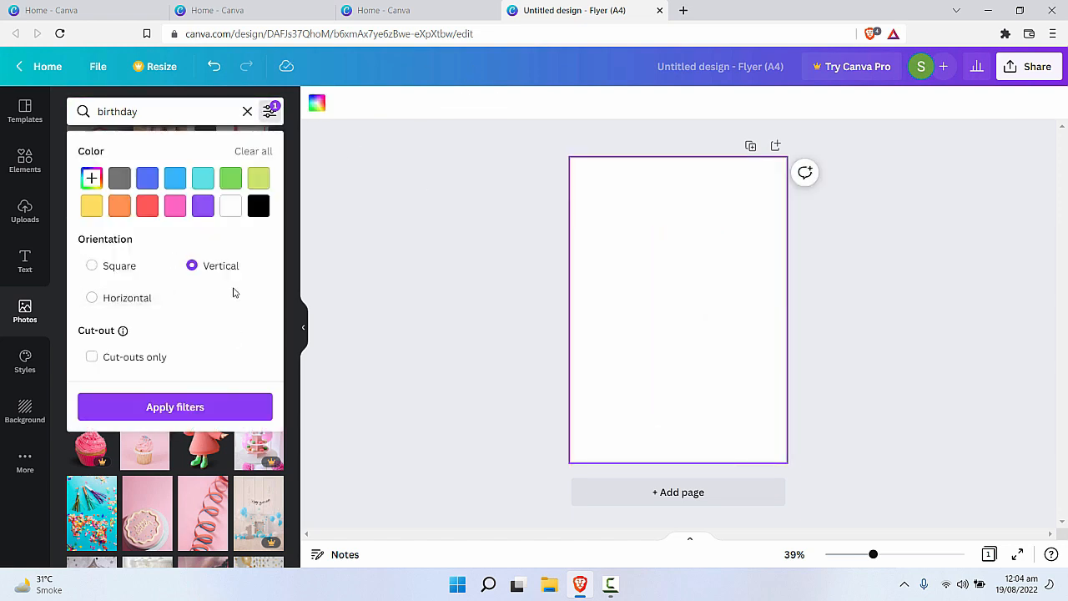
left_click(103, 298)
left_click(204, 406)
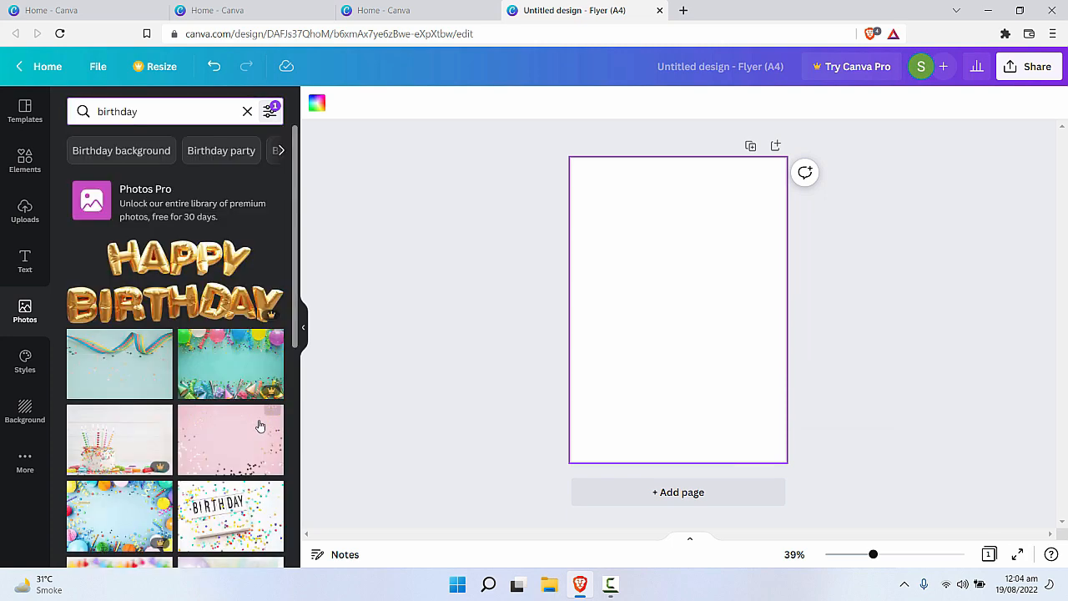
scroll(185, 356, "down", 5)
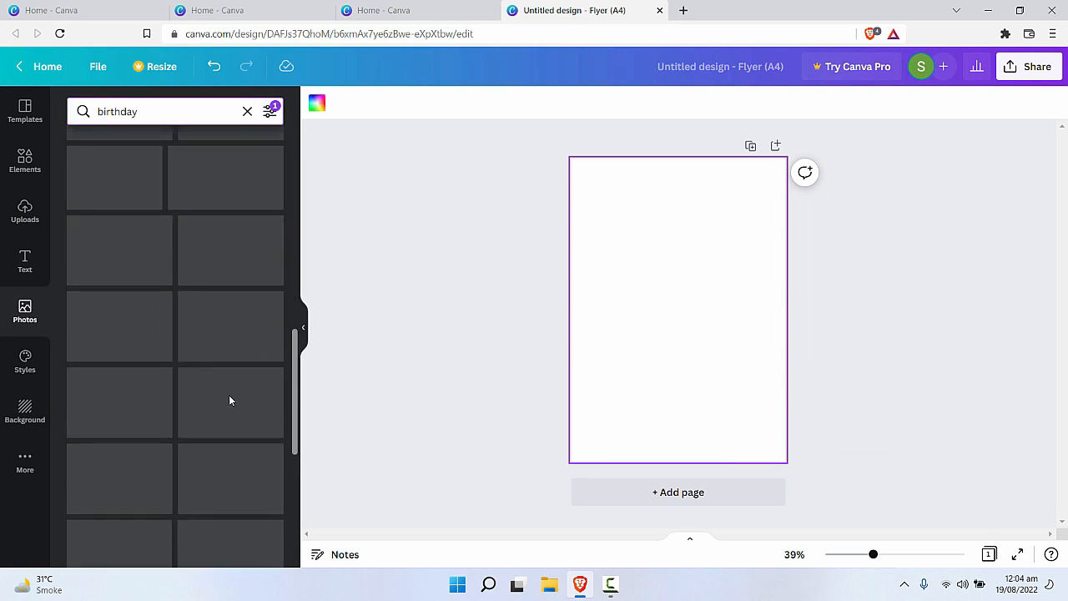
Step: Replace the photo search term with "pie" and run the search
left_click(246, 112)
type("pie")
key("Return")
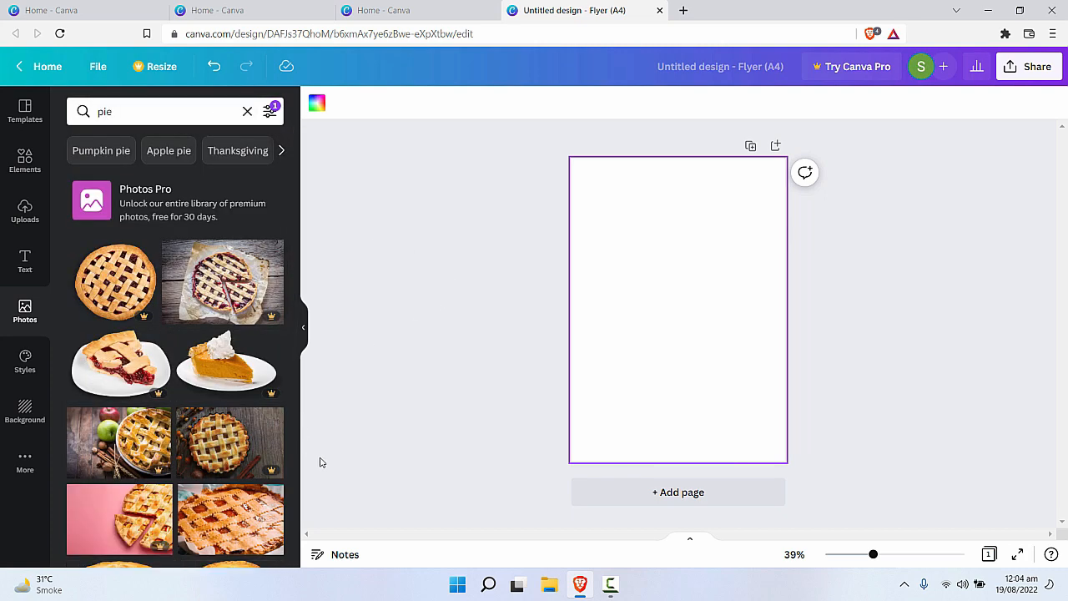
Step: Place the pumpkin pie photo with hands and autumn leaves on the flyer, zoom the page to 63%, and crop the photo's right side
scroll(170, 471, "down", 5)
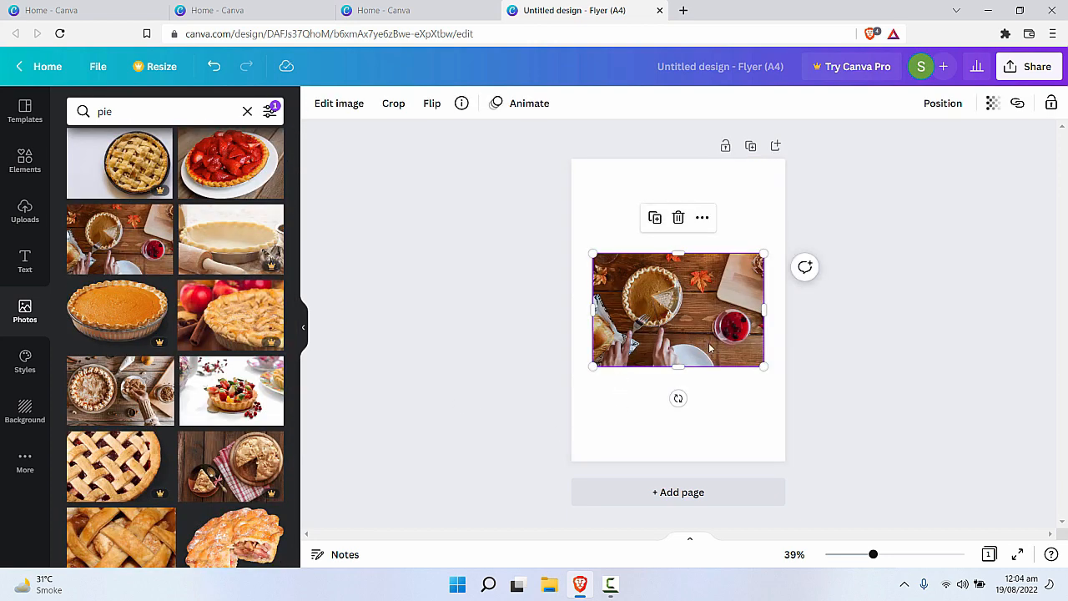
mouse_move(763, 367)
left_mouse_down()
mouse_move(794, 406)
mouse_move(746, 358)
mouse_move(768, 389)
mouse_move(763, 366)
left_mouse_up()
left_click_drag(875, 563, 891, 559)
left_click_drag(816, 315, 741, 302)
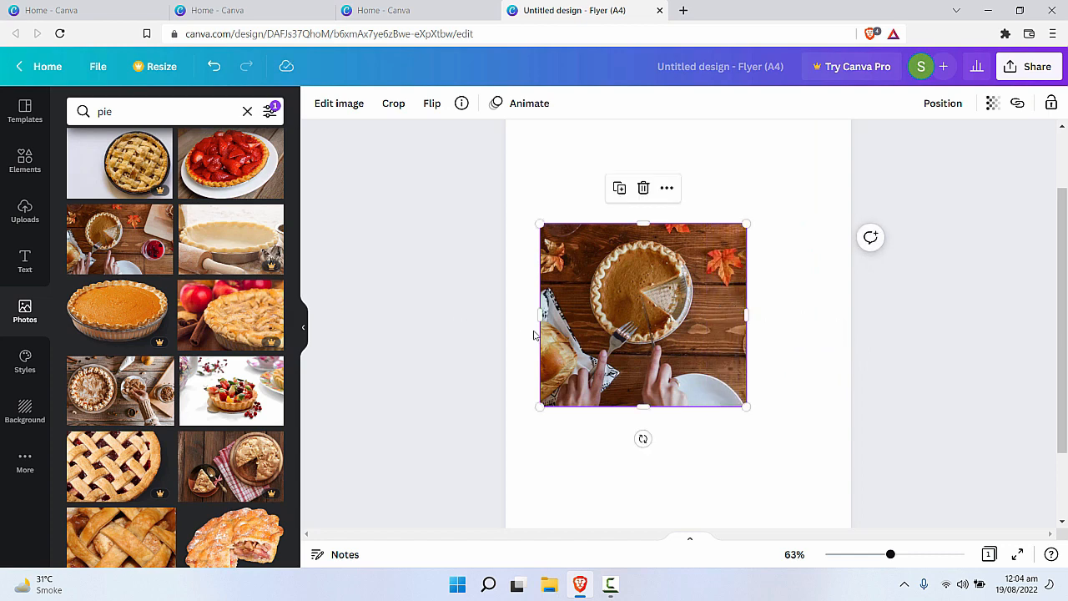
Step: Crop the pie photo's left and bottom sides closer around the pie and move it to the horizontal centre of the page
left_click_drag(542, 314, 565, 316)
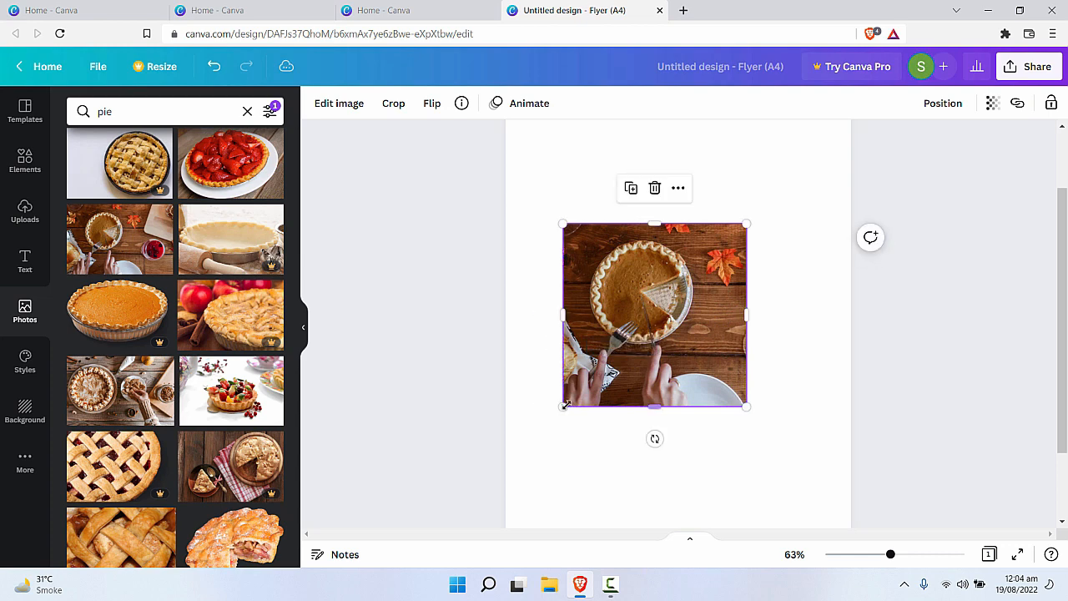
mouse_move(564, 406)
left_mouse_down()
mouse_move(636, 338)
mouse_move(589, 377)
mouse_move(559, 449)
mouse_move(562, 420)
mouse_move(660, 320)
mouse_move(565, 420)
left_mouse_up()
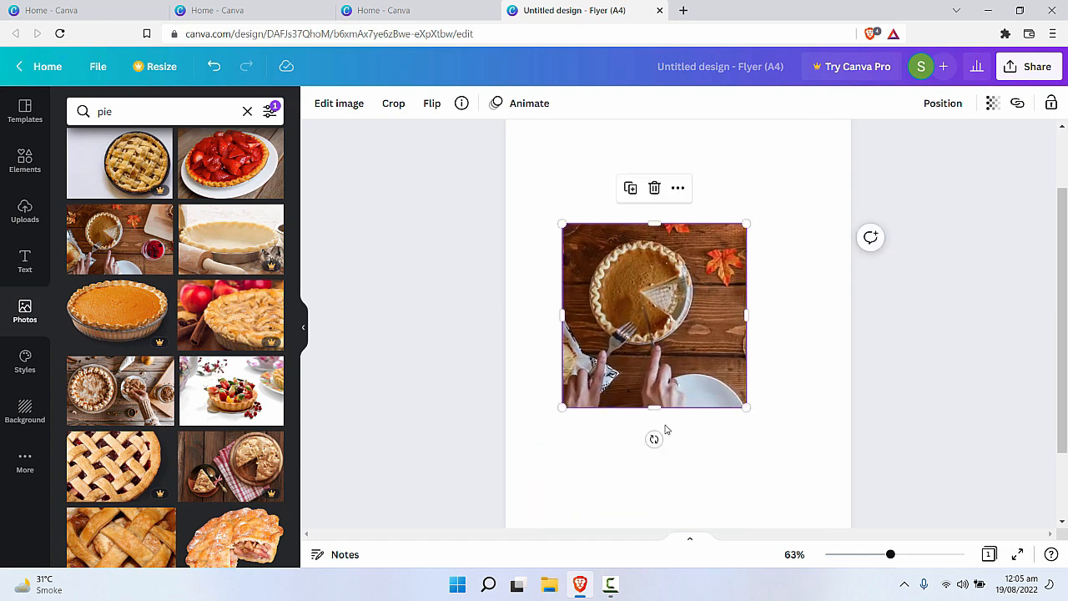
left_click_drag(655, 407, 655, 373)
left_click_drag(751, 304, 707, 304)
left_click_drag(641, 304, 684, 306)
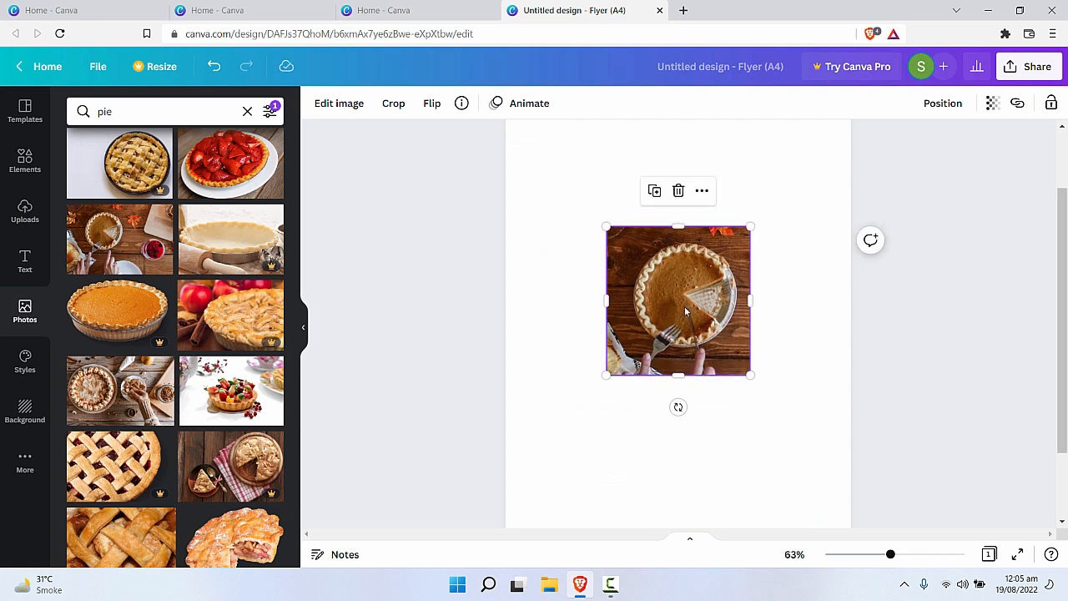
Step: Reposition the photo inside its crop frame so the frame shows the glass of red berries instead of the pie
double_click(684, 307)
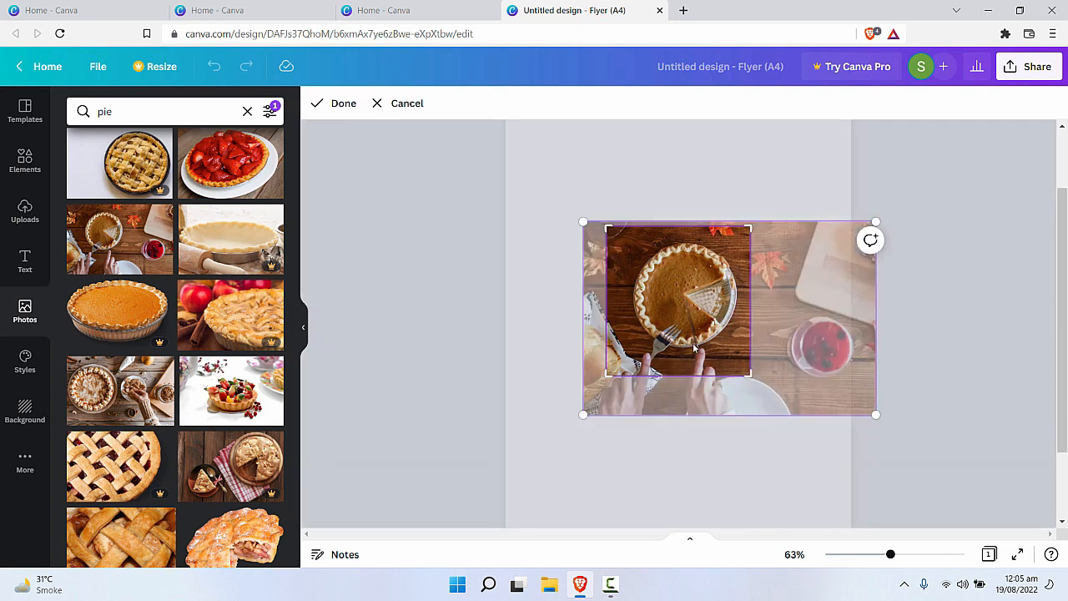
mouse_move(702, 339)
left_mouse_down()
mouse_move(674, 331)
mouse_move(695, 334)
left_mouse_up()
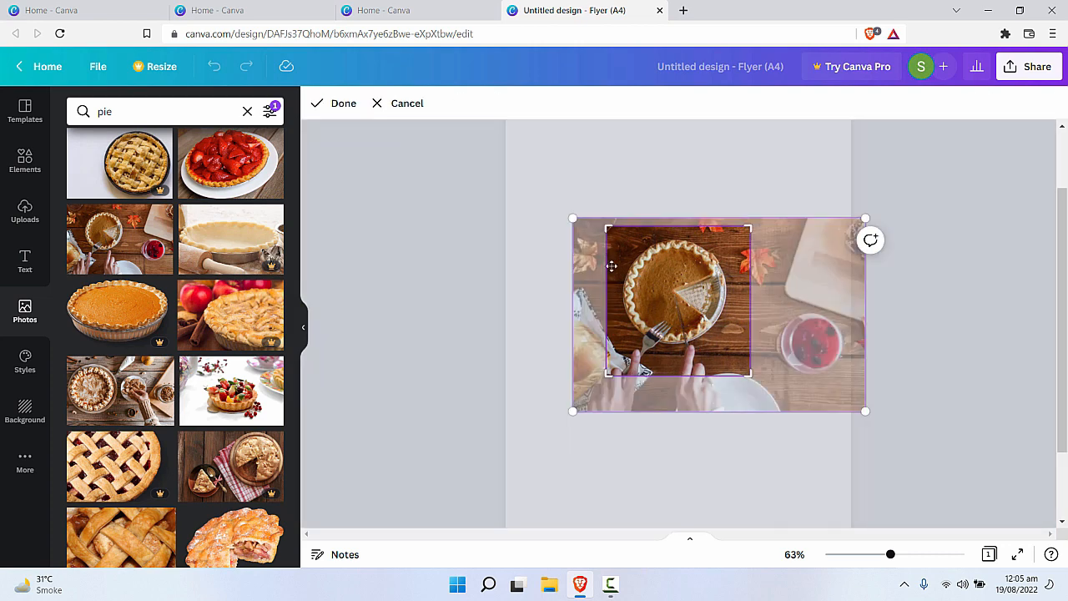
left_click_drag(707, 319, 488, 286)
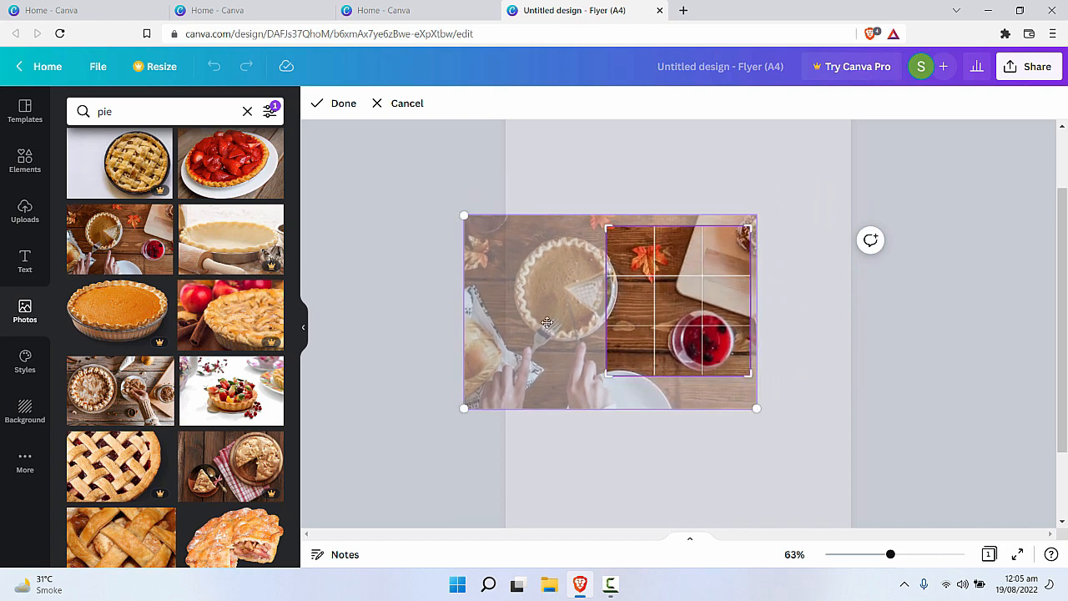
key("Escape")
double_click(702, 303)
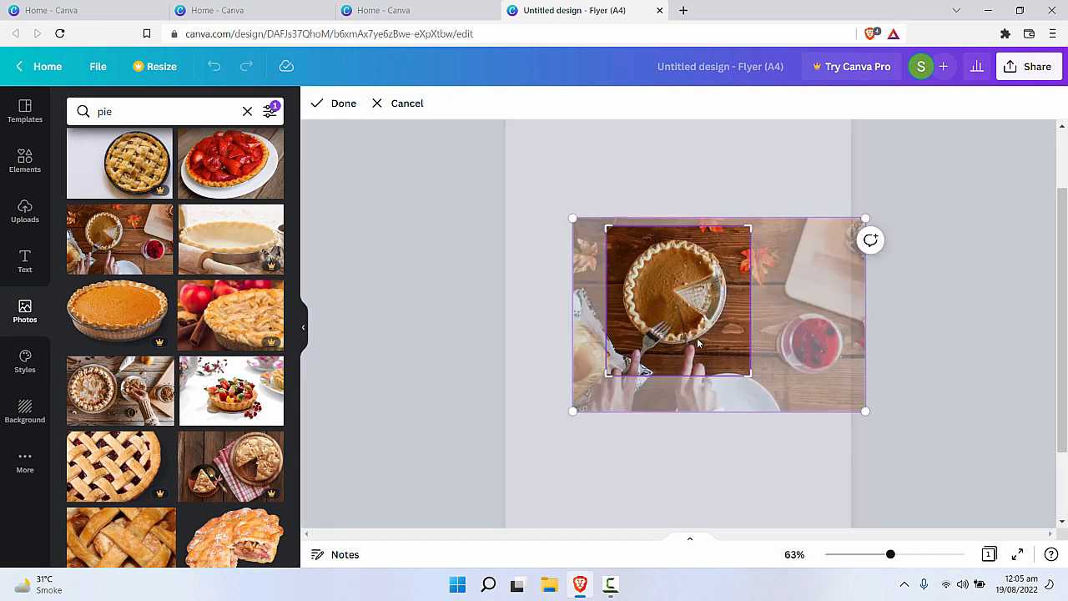
left_click_drag(684, 323, 566, 287)
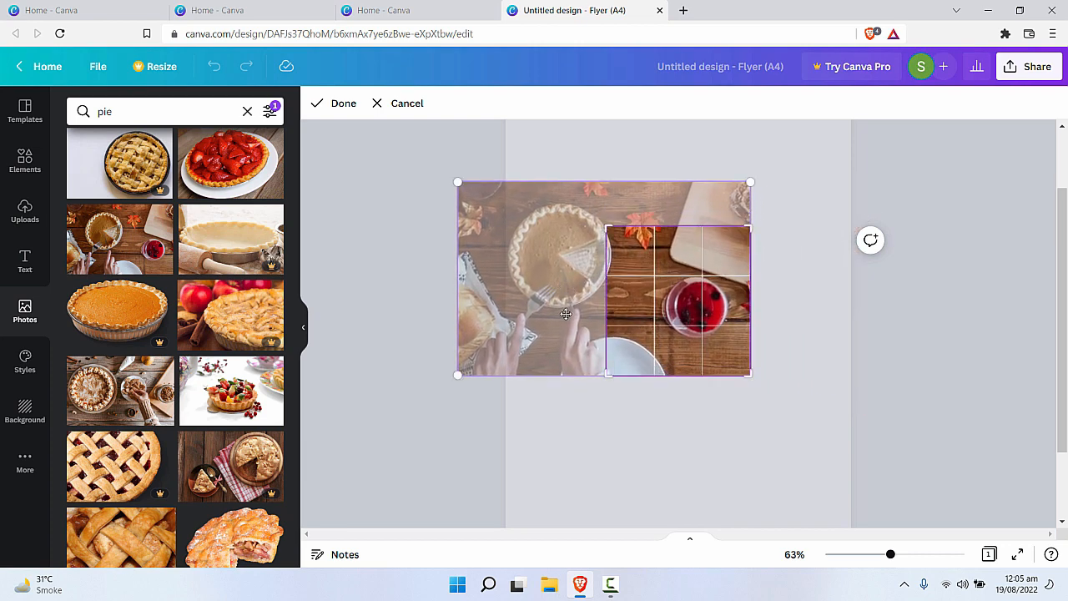
left_click(659, 443)
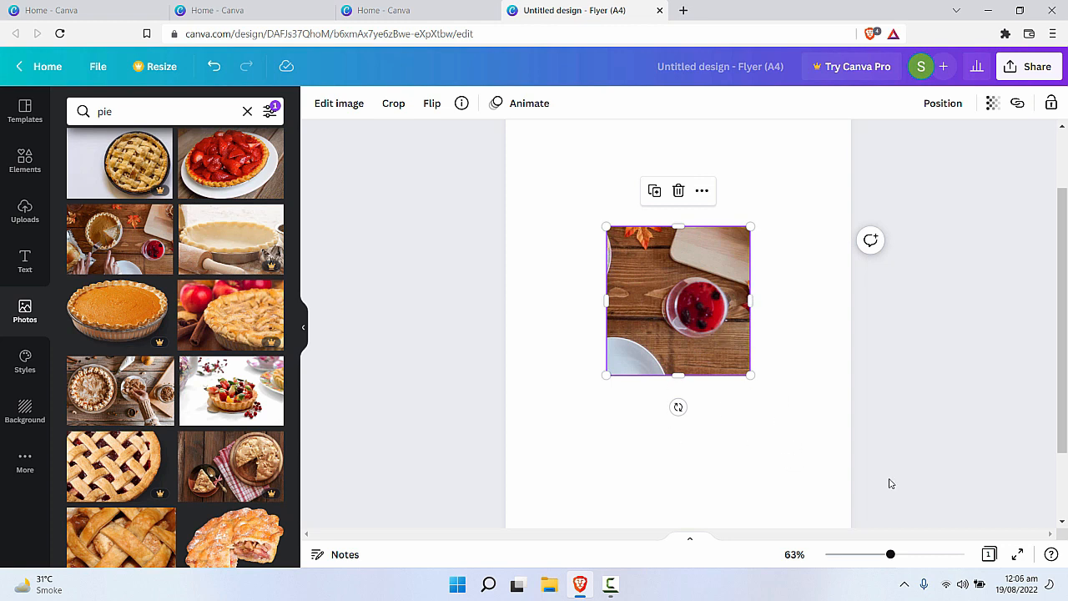
Step: Enlarge the photo slightly and crop its bottom, right and left sides closer around the glass of berries
left_click(763, 390)
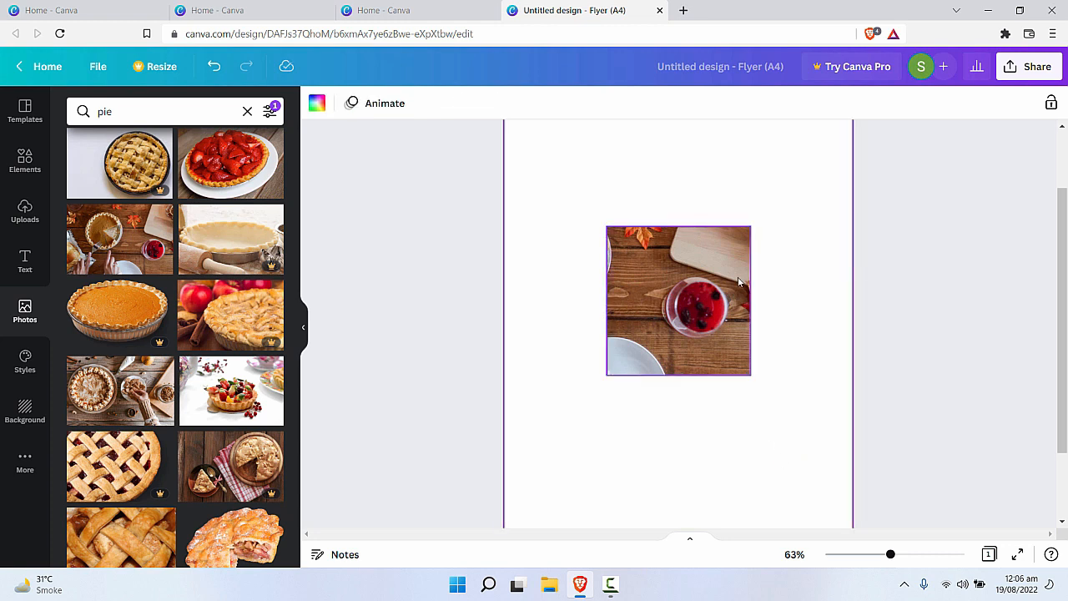
left_click(711, 340)
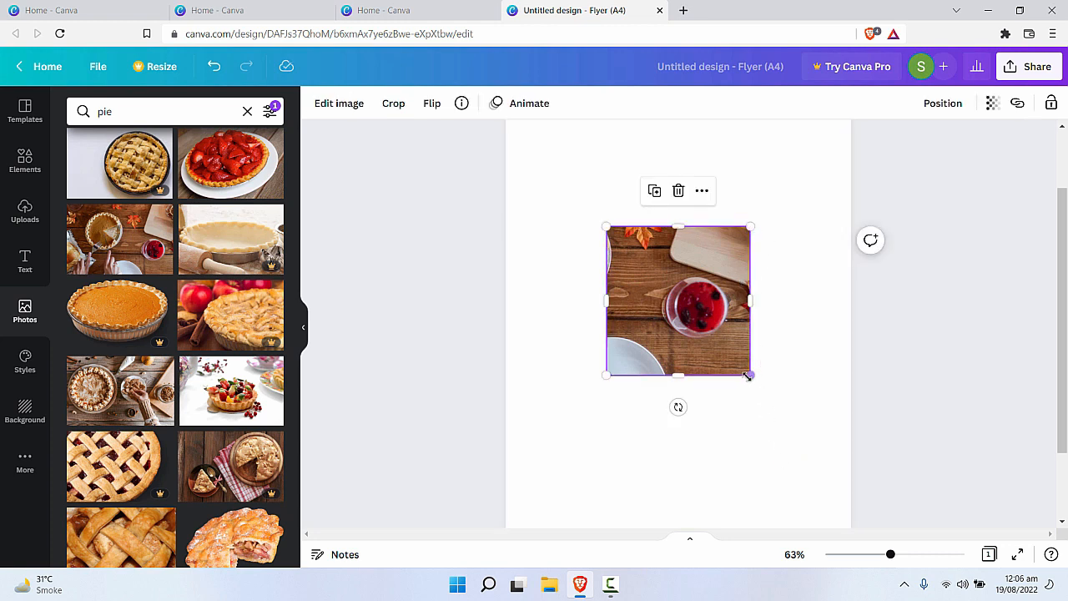
mouse_move(750, 375)
left_mouse_down()
mouse_move(785, 413)
mouse_move(727, 332)
mouse_move(766, 375)
left_mouse_up()
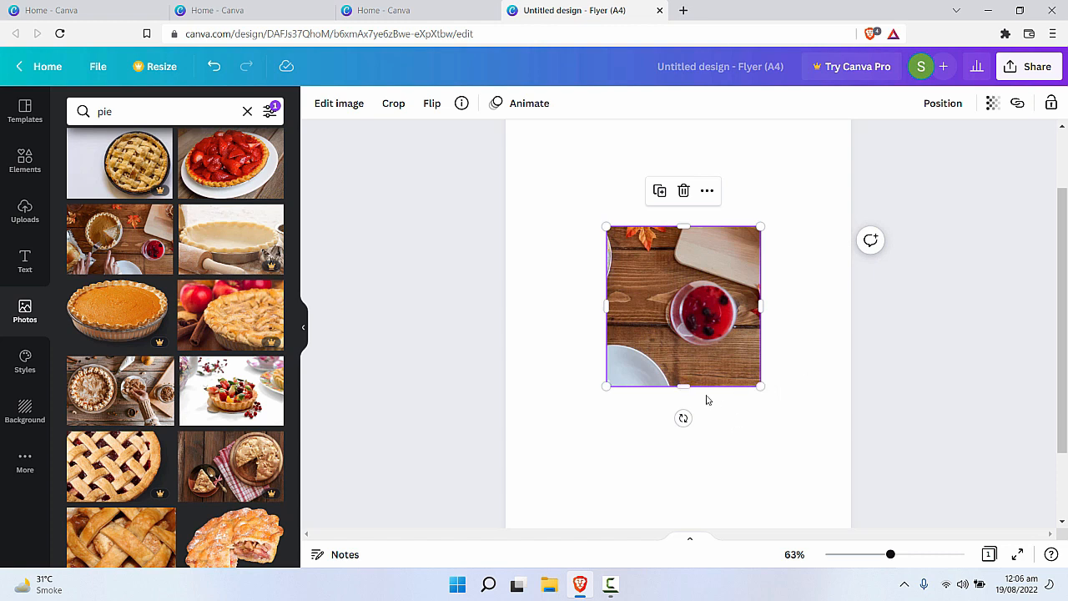
mouse_move(676, 386)
left_mouse_down()
mouse_move(678, 361)
mouse_move(678, 374)
left_mouse_up()
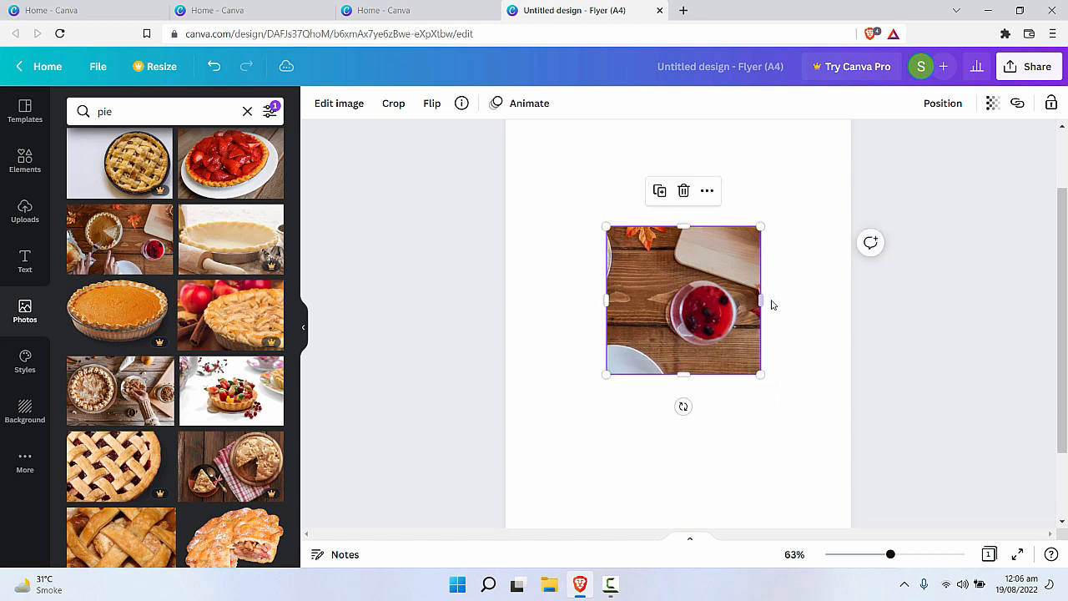
left_click_drag(761, 298, 751, 298)
left_click_drag(607, 298, 623, 299)
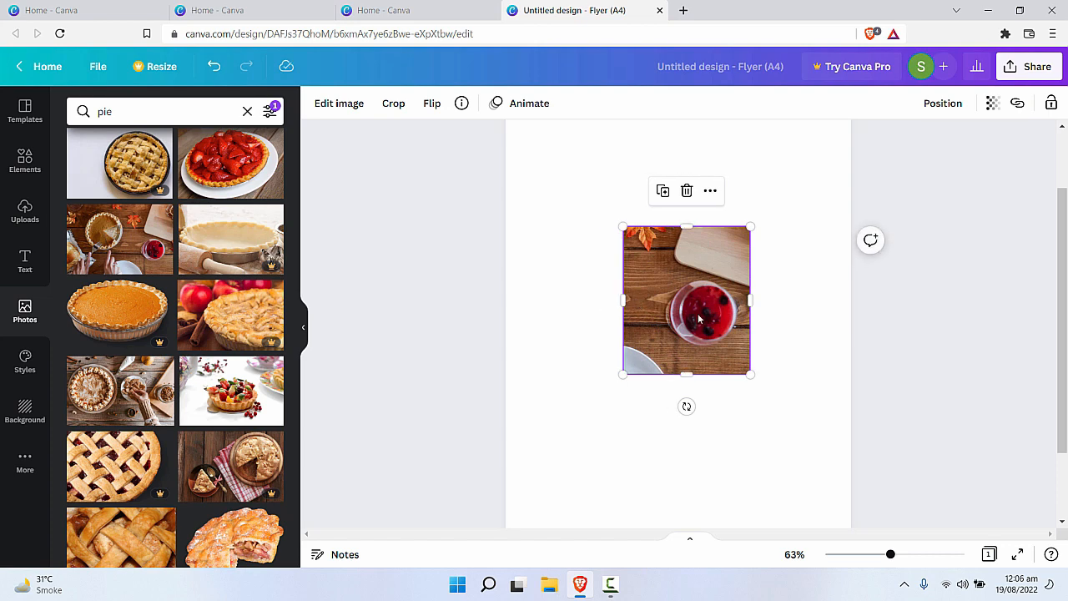
Step: Shift the image within its crop frame to show the pie and enlarge the frame to include the autumn leaf beside it
double_click(700, 318)
left_click_drag(699, 319, 815, 382)
left_click(736, 207)
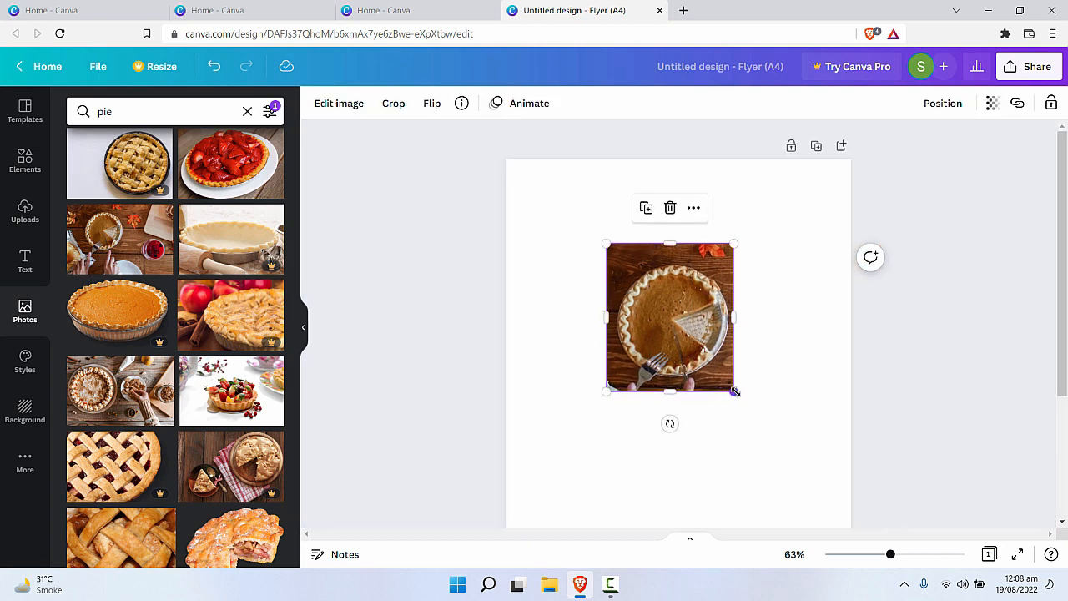
left_click_drag(735, 391, 775, 405)
left_click_drag(801, 299, 794, 301)
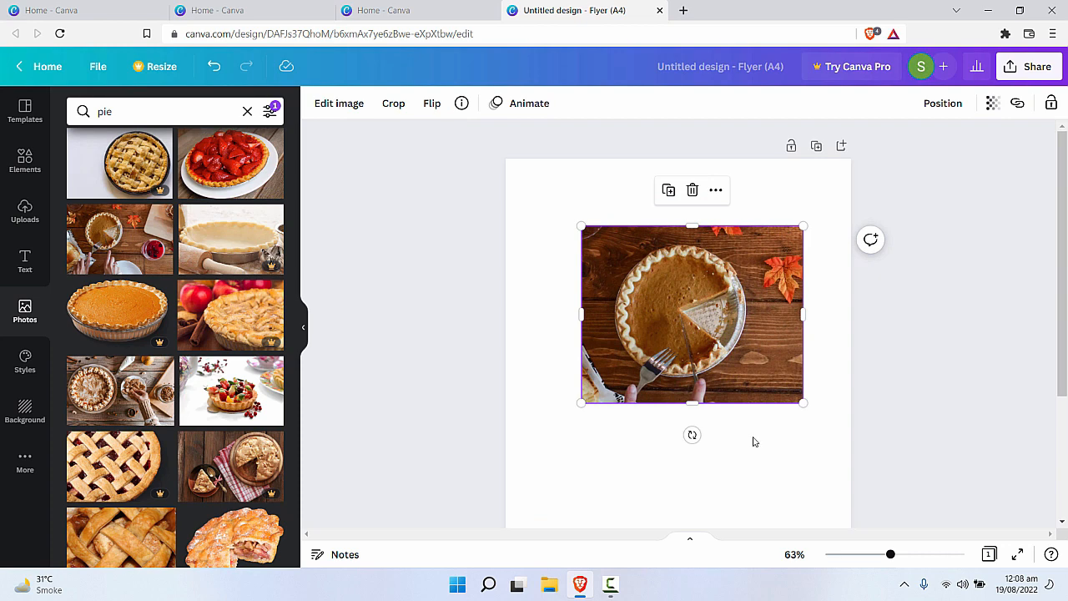
Step: Try the horizontal and vertical flips on the pie photo and restore its original orientation
left_click(431, 103)
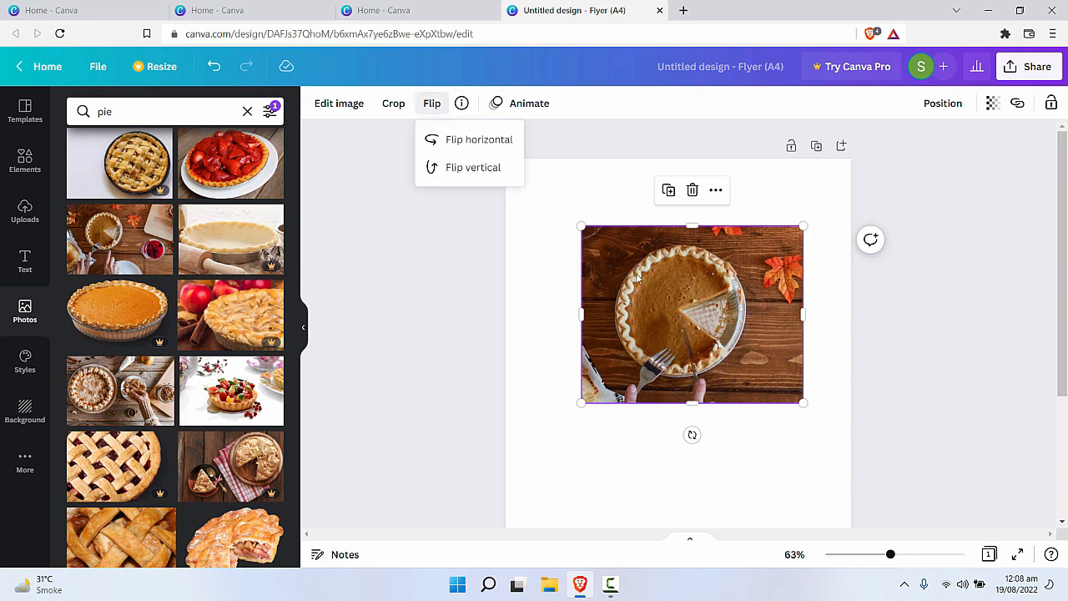
left_click(465, 144)
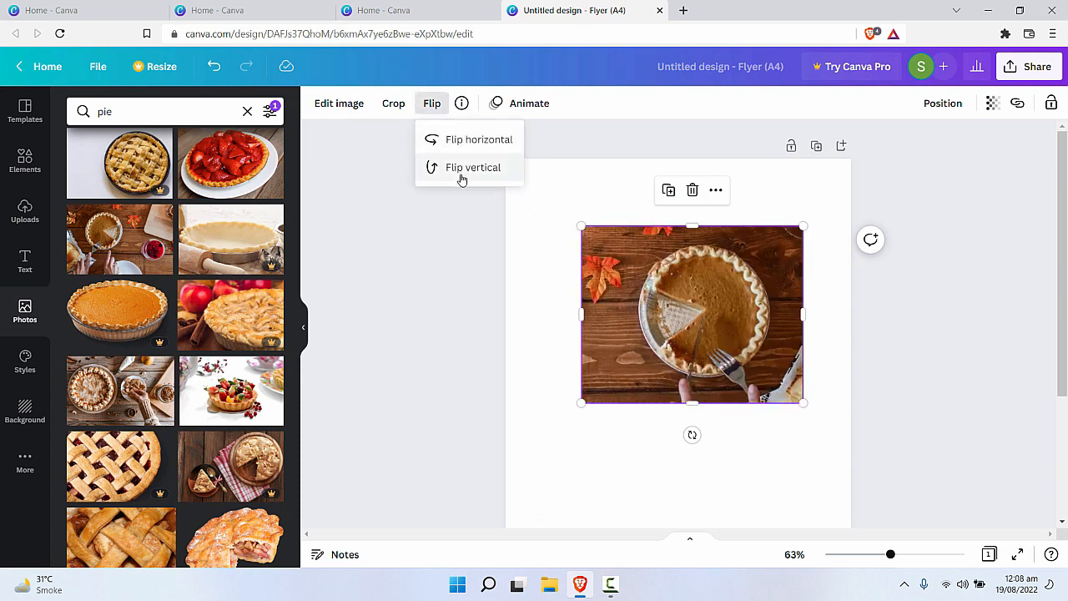
left_click(462, 171)
left_click(461, 171)
left_click(455, 142)
left_click(472, 168)
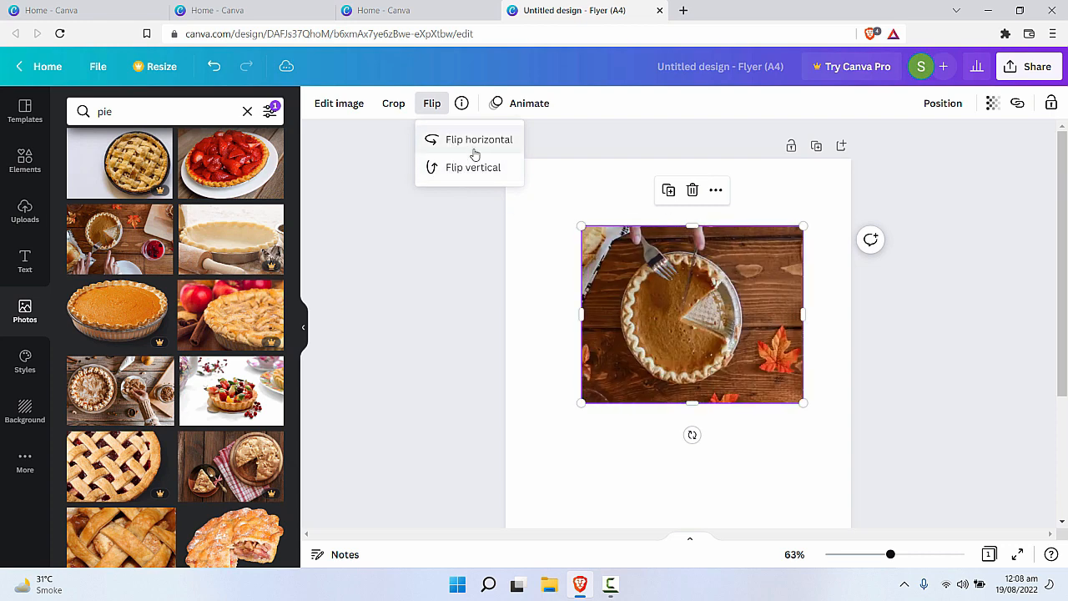
left_click(472, 148)
left_click(477, 171)
left_click(480, 145)
left_click(720, 302)
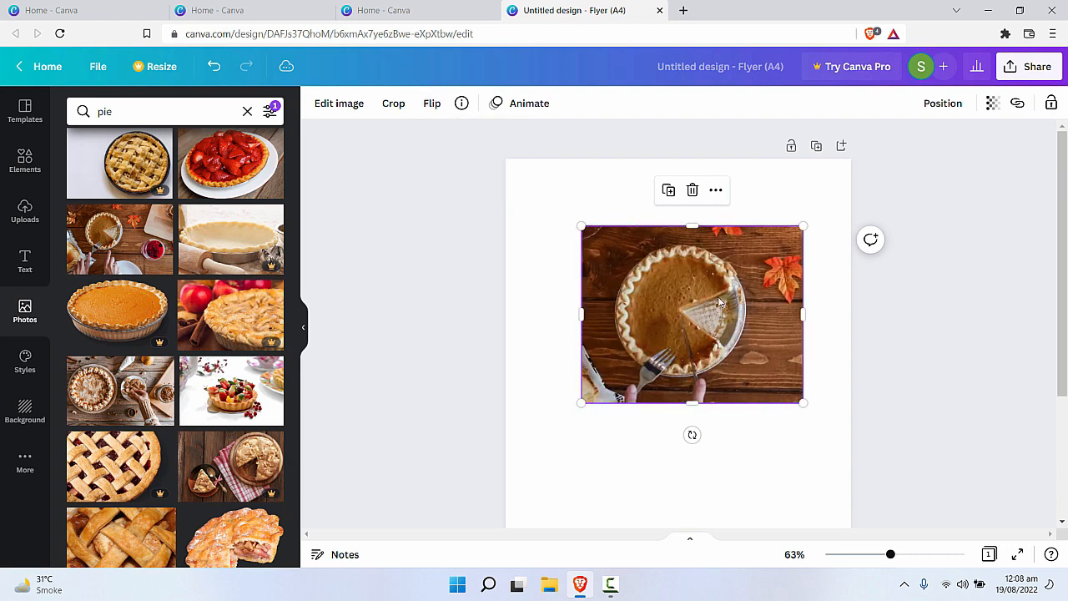
Step: Examine the pie photo's editing options, including the filters, Smartmockups, Photogenic effects and full set of Adjust settings
left_click(328, 108)
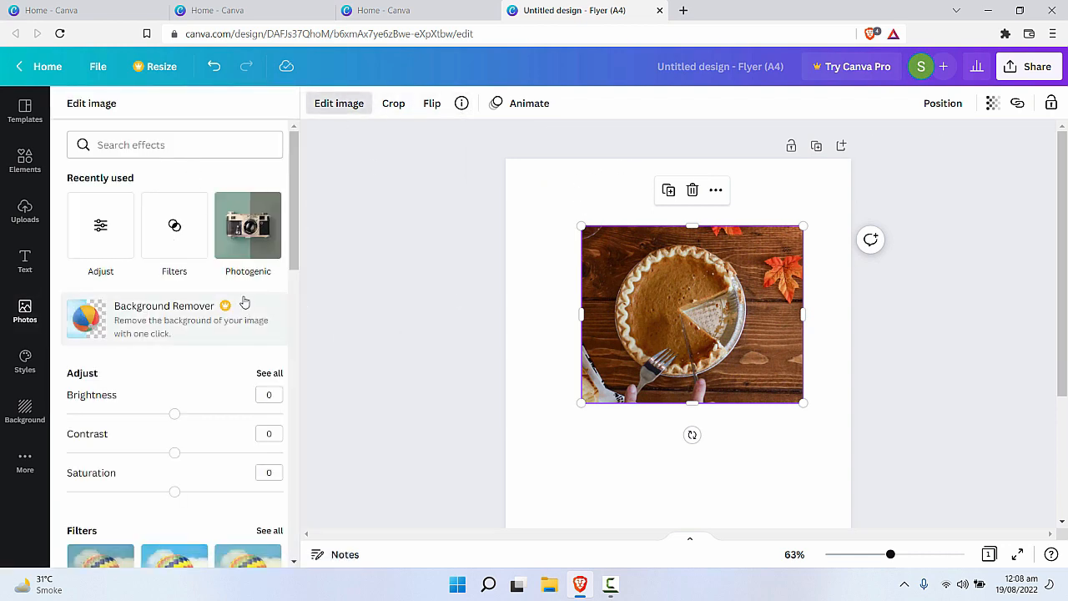
scroll(172, 275, "down", 3)
scroll(154, 283, "up", 2)
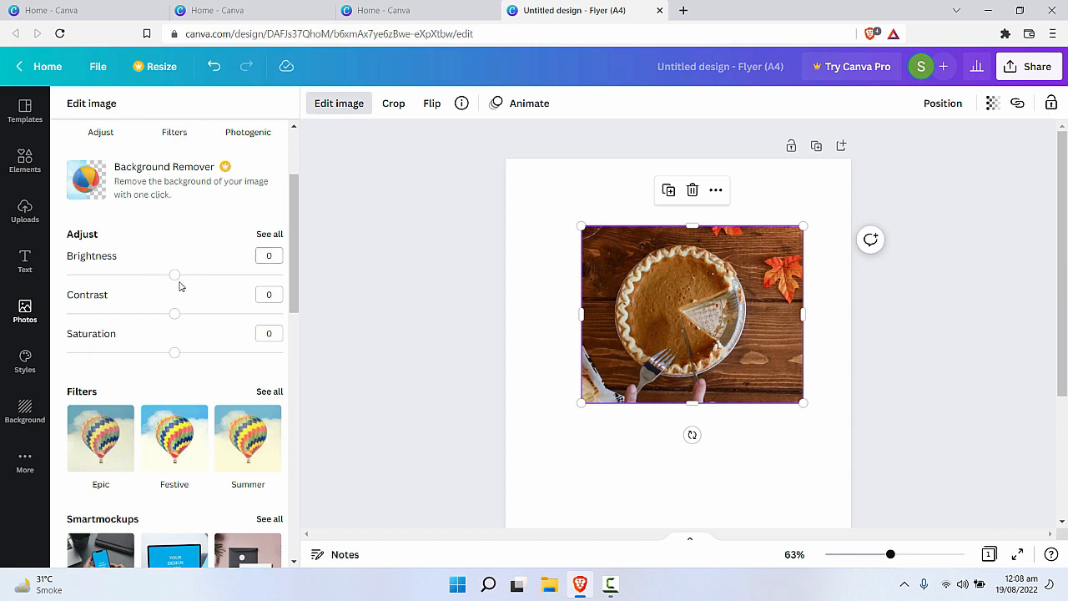
scroll(264, 357, "down", 4)
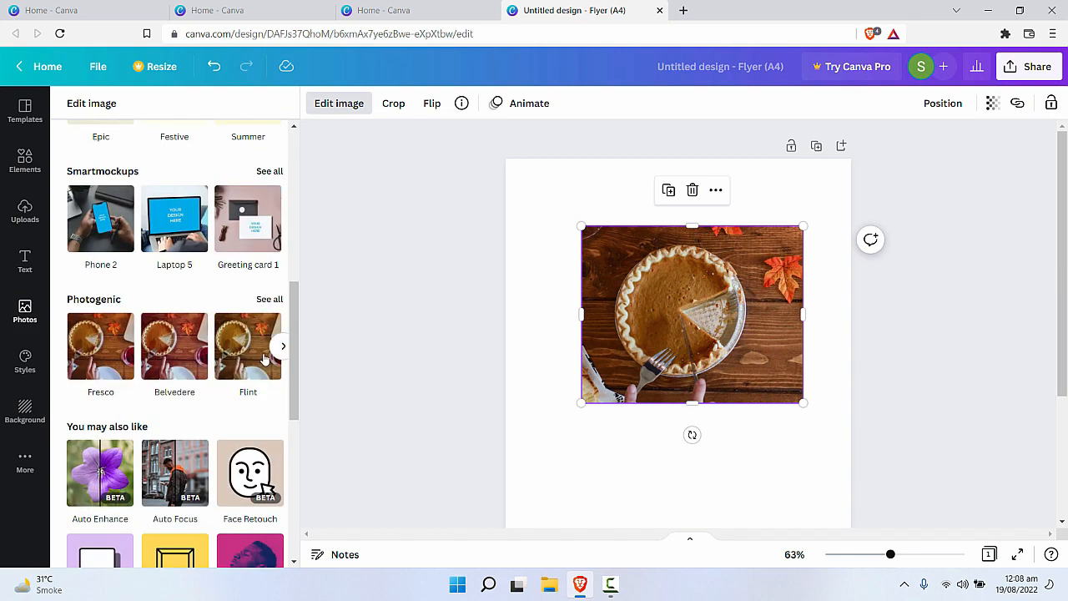
scroll(263, 357, "up", 5)
scroll(219, 278, "up", 1)
left_click(71, 236)
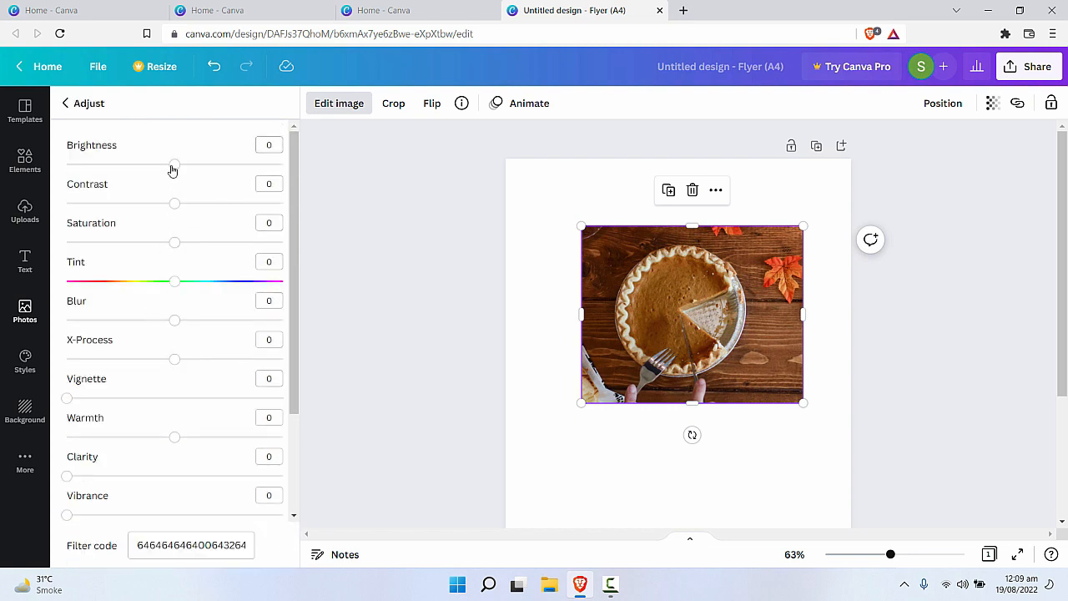
left_click(83, 103)
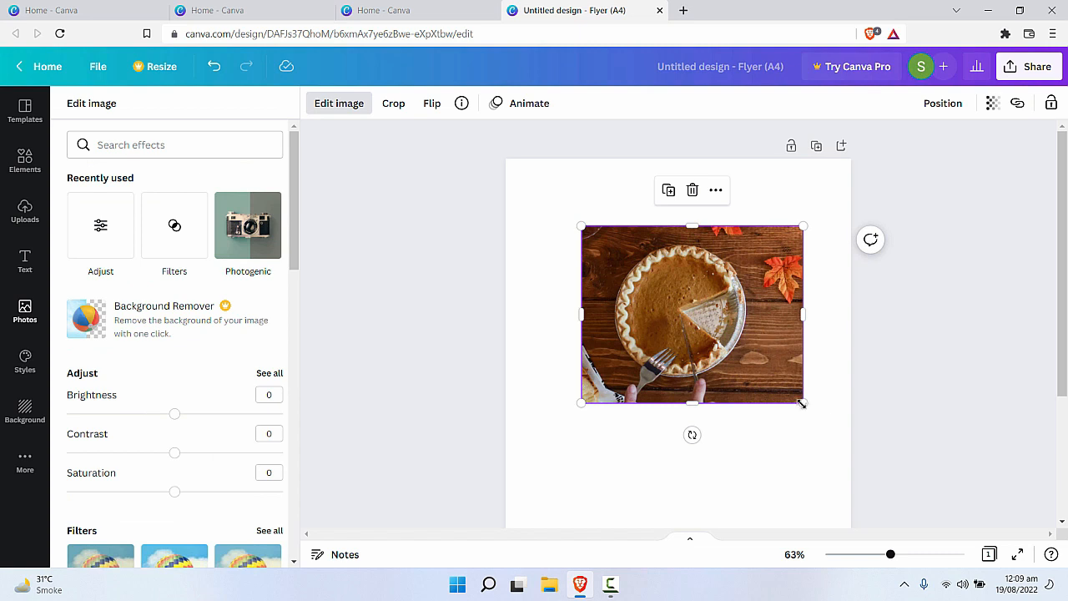
Step: Shrink the pie photo proportionally from its lower-right corner
left_click_drag(800, 403, 781, 385)
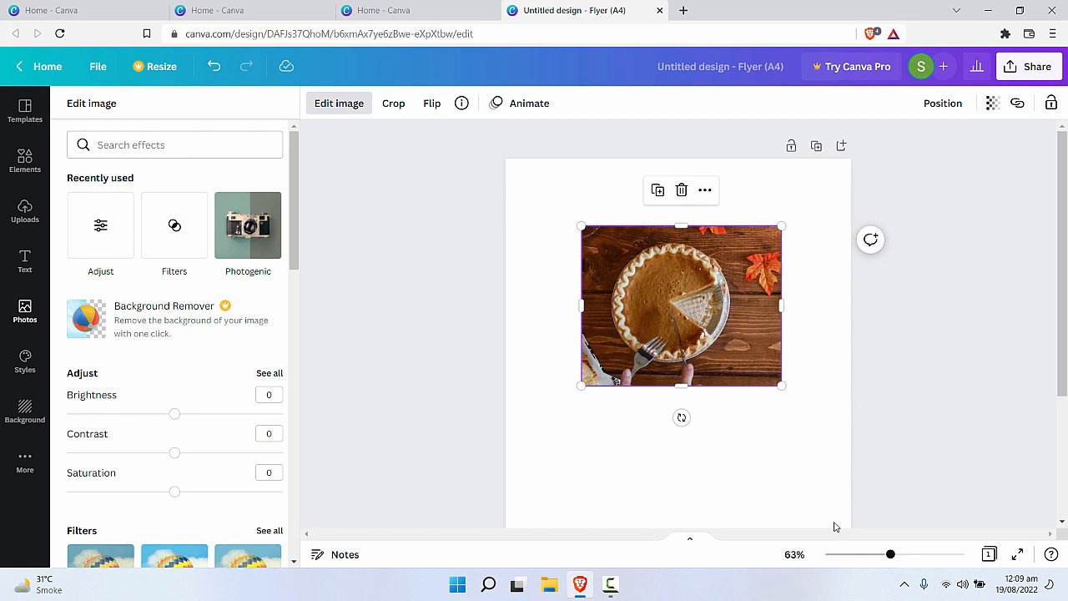
Step: Add the uploaded lasagna photo to the flyer below the pie photo and delete it again
left_click(25, 213)
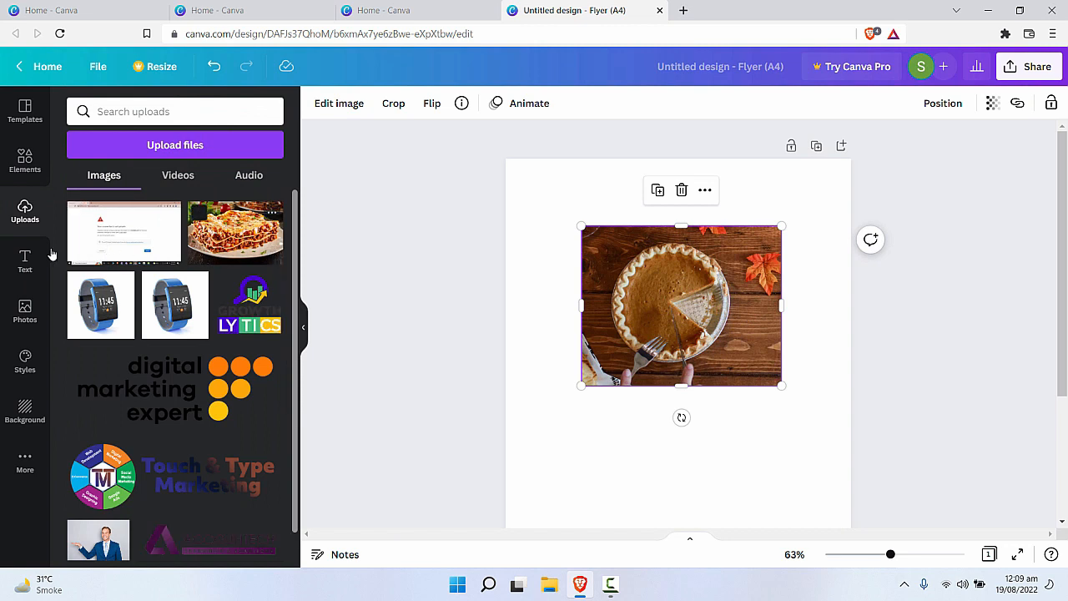
left_click_drag(226, 236, 653, 434)
key("Delete")
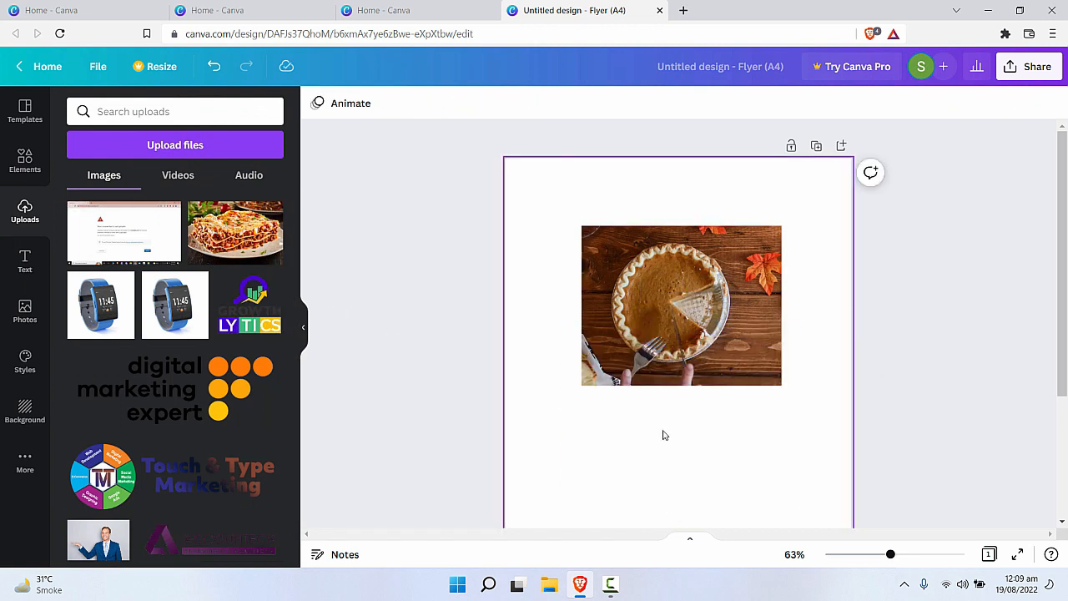
Step: Try the Belvedere Photogenic effect on the pie photo
double_click(689, 290)
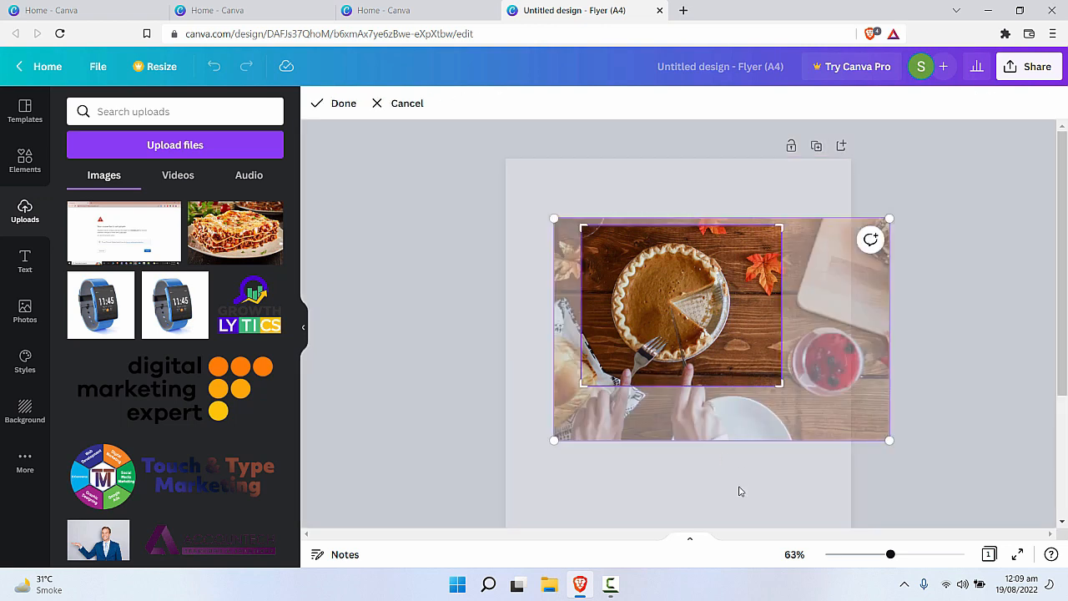
left_click(738, 491)
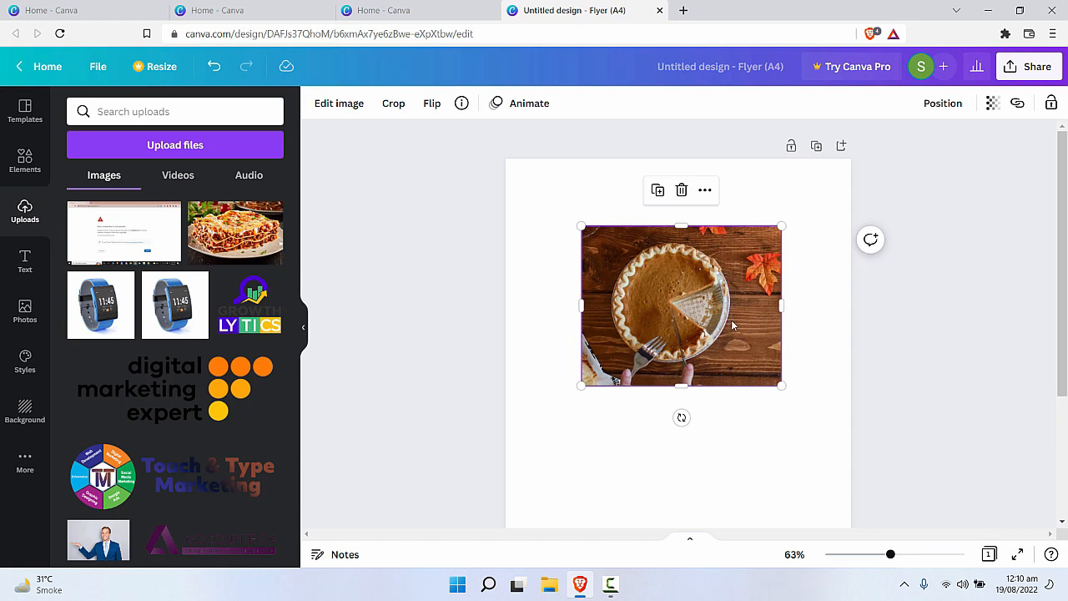
left_click(338, 103)
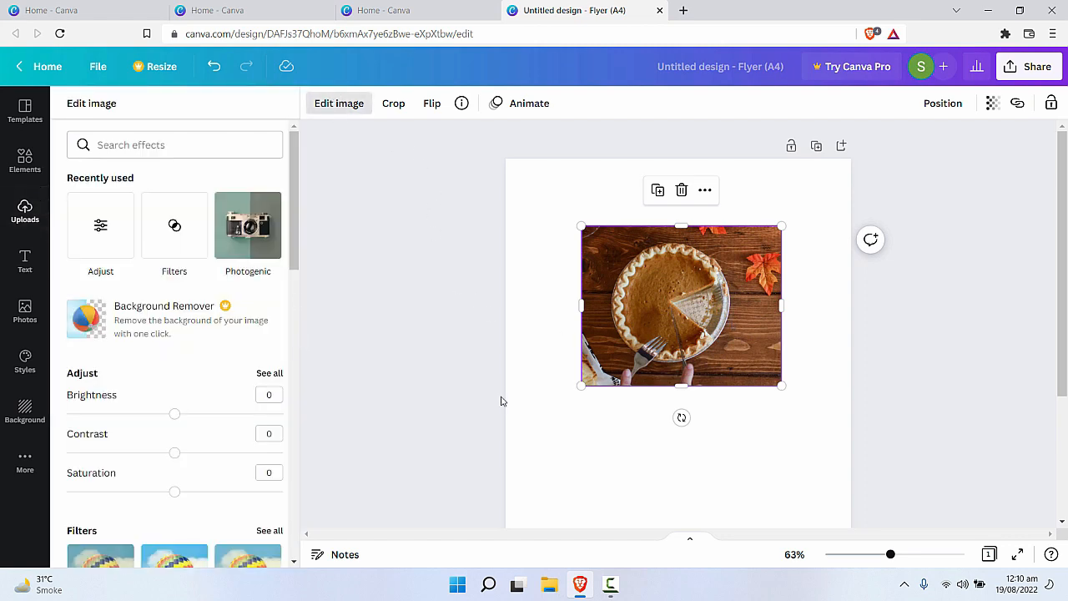
left_click(254, 236)
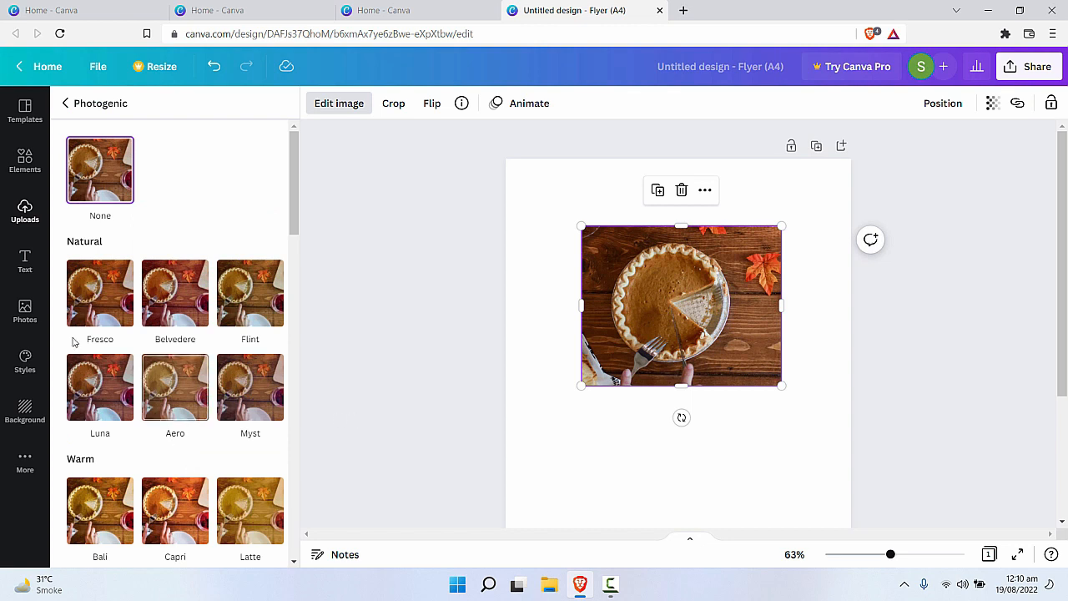
left_click(187, 297)
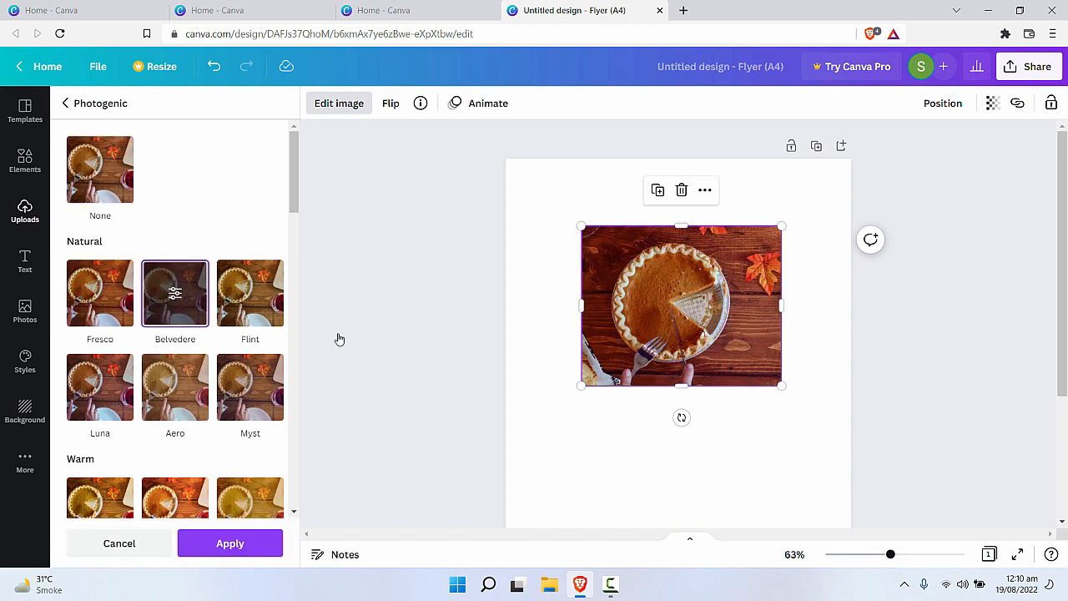
Step: Enlarge the pie photo proportionally from its lower-right corner and shift it slightly left on the flyer
left_click_drag(781, 386, 816, 415)
left_click_drag(777, 391, 754, 392)
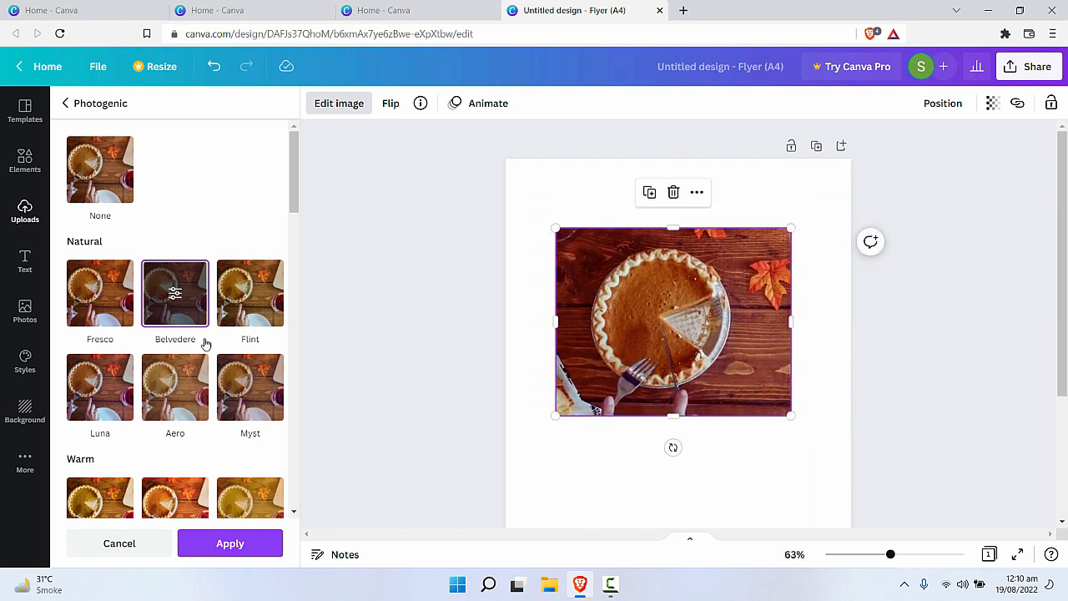
Step: Try the Eldar effect from the Vivid Photogenic group on the pie photo and reset the effect to None
scroll(250, 380, "down", 5)
scroll(278, 448, "down", 3)
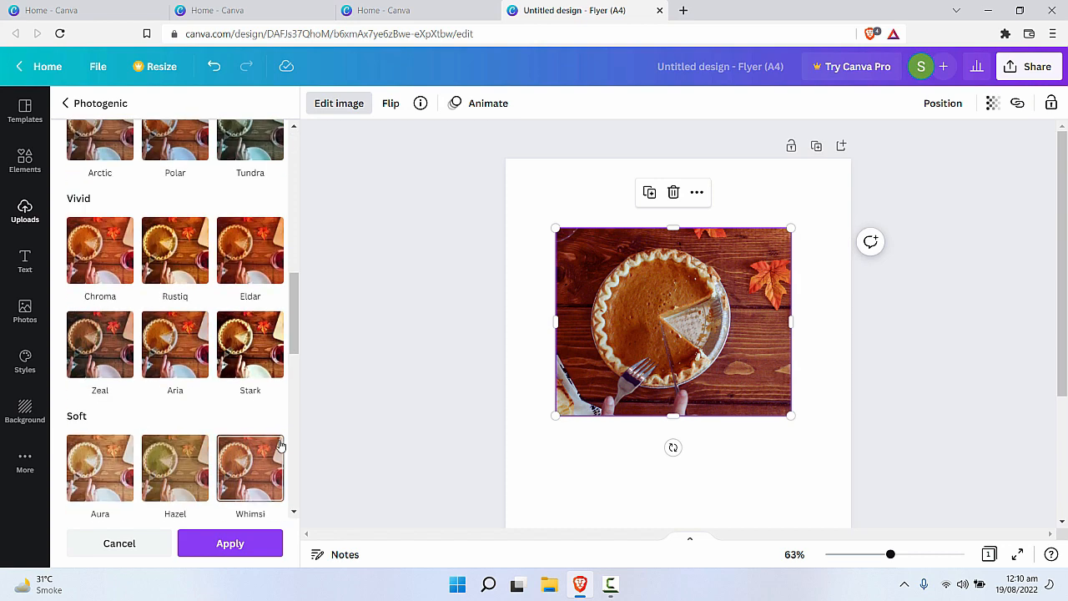
left_click(251, 243)
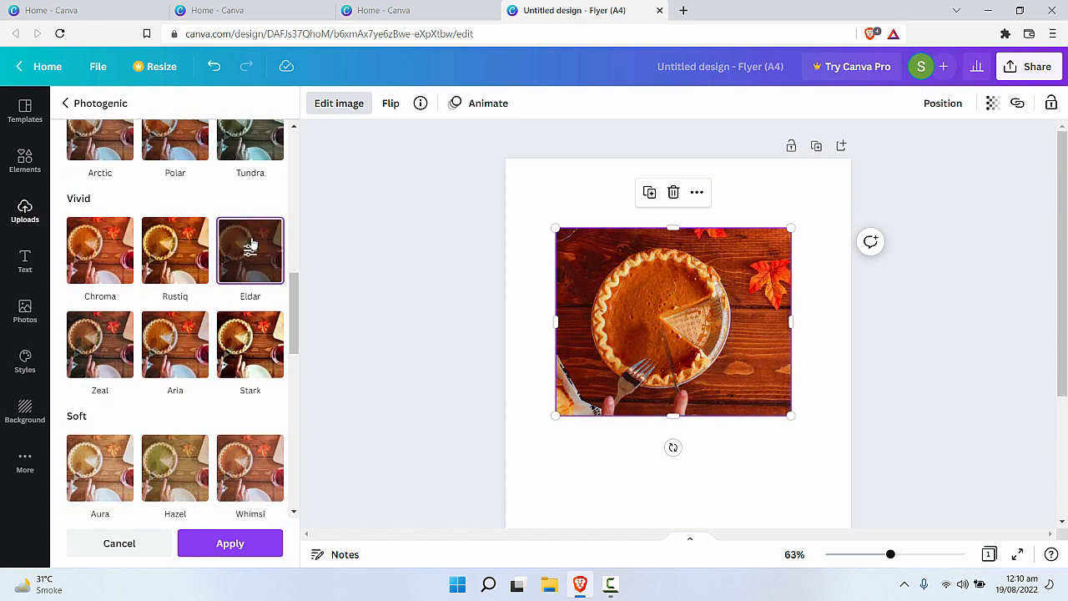
left_click(189, 257)
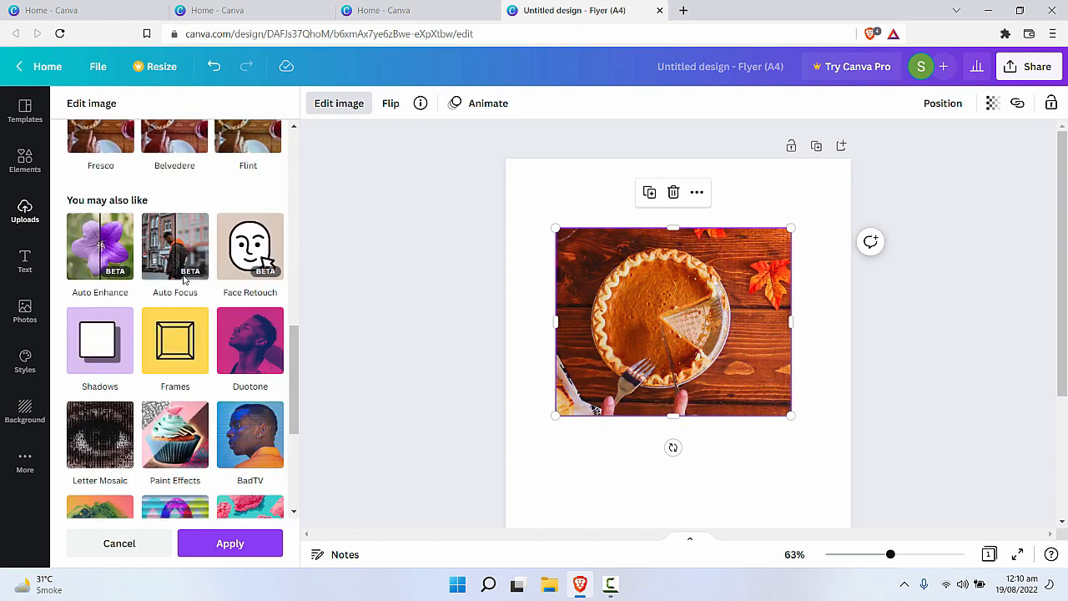
scroll(170, 265, "up", 3)
scroll(169, 265, "up", 5)
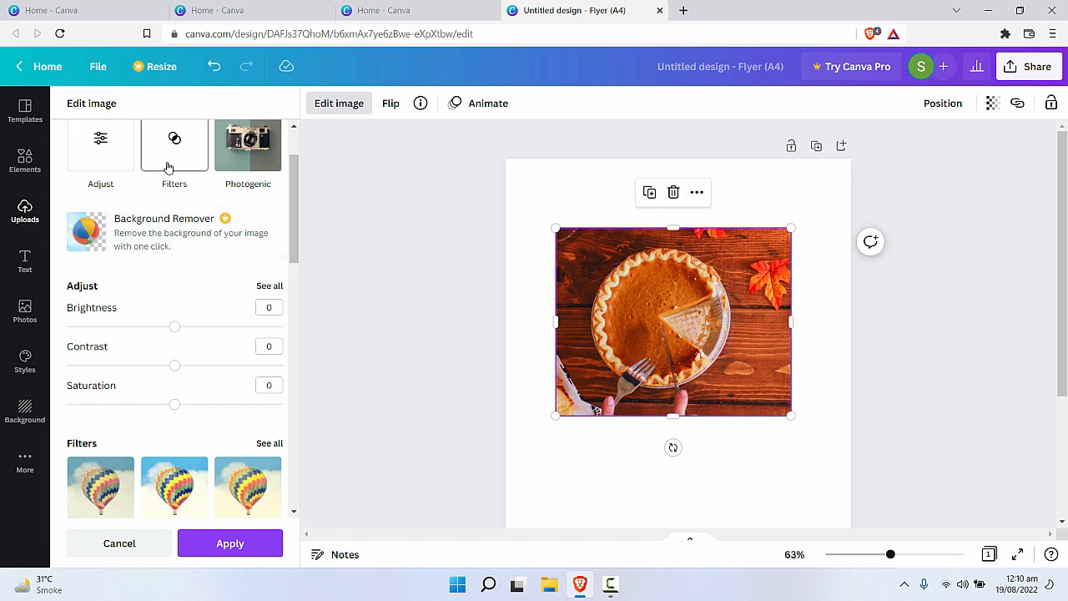
left_click(242, 160)
scroll(134, 251, "up", 10)
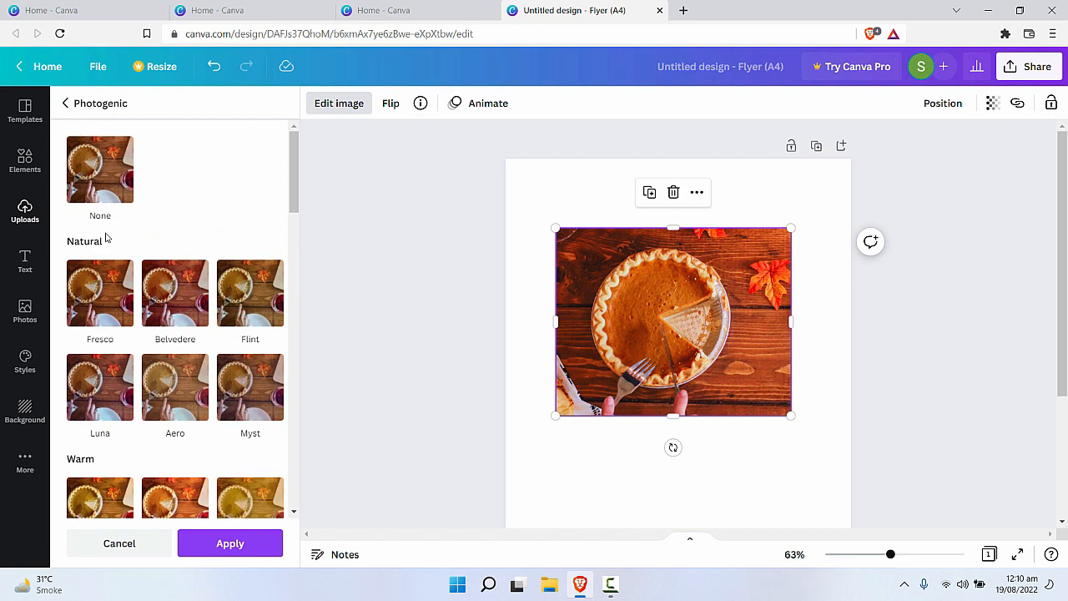
left_click(90, 199)
left_click(90, 103)
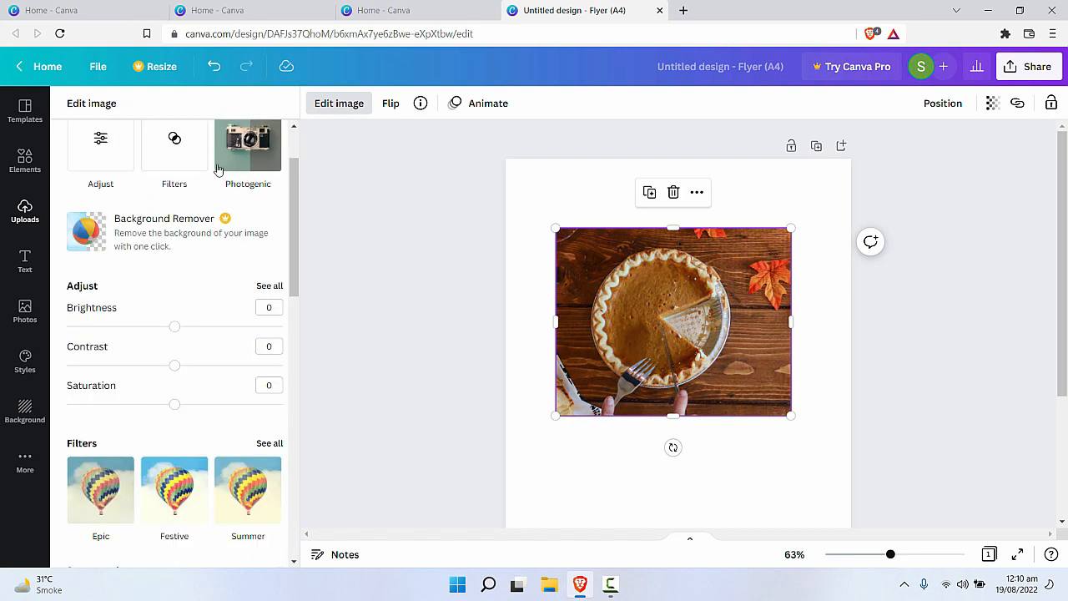
Step: Compare the Epic, Festive and Solar filters on the pie photo and keep Festive
left_click(175, 159)
left_click(176, 188)
left_click(268, 177)
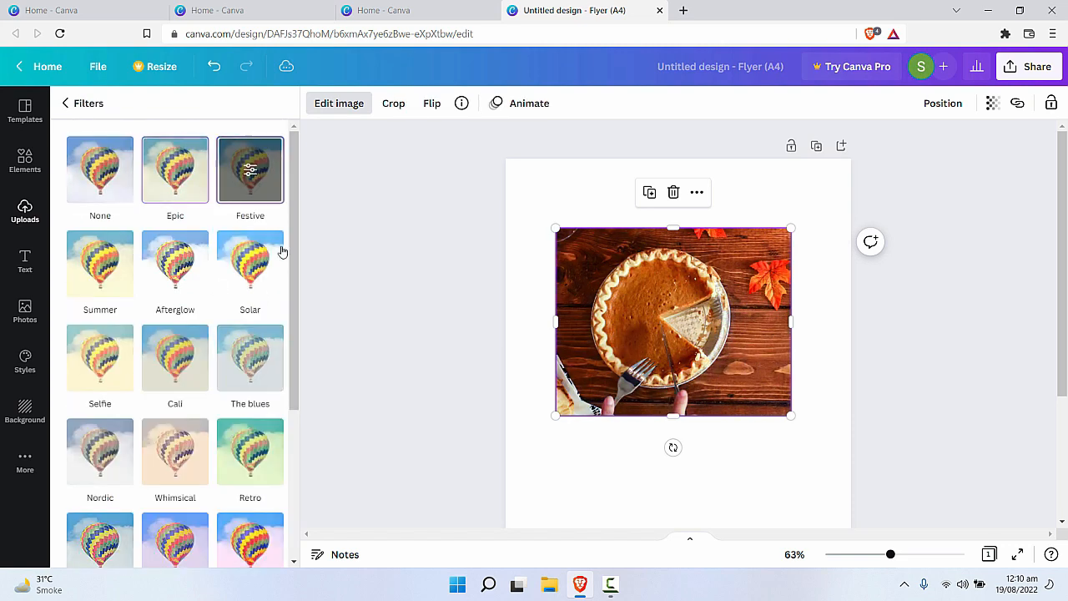
left_click(267, 281)
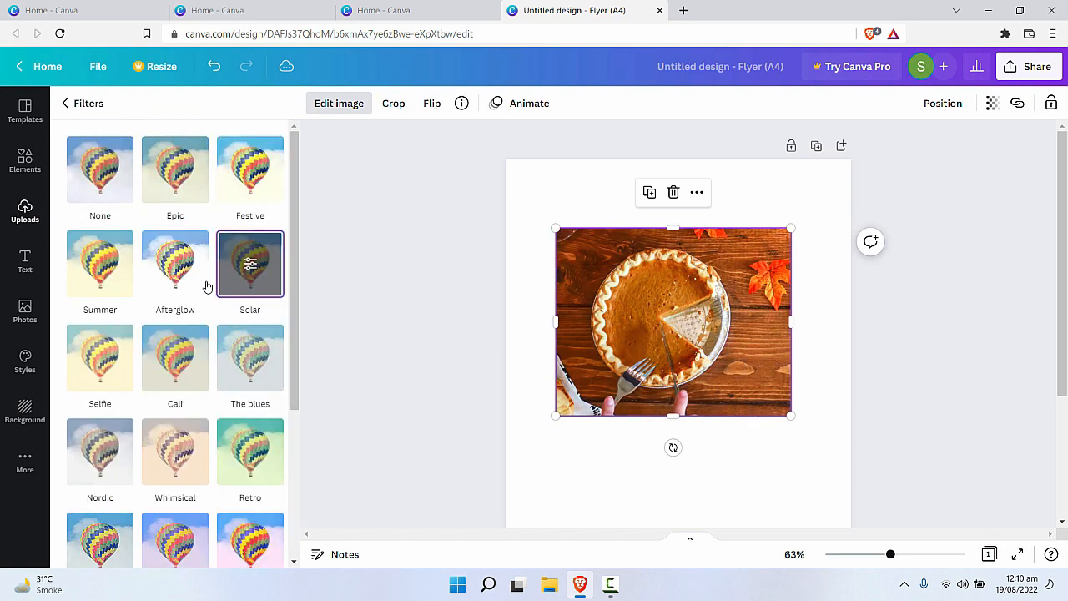
left_click(251, 187)
left_click(256, 283)
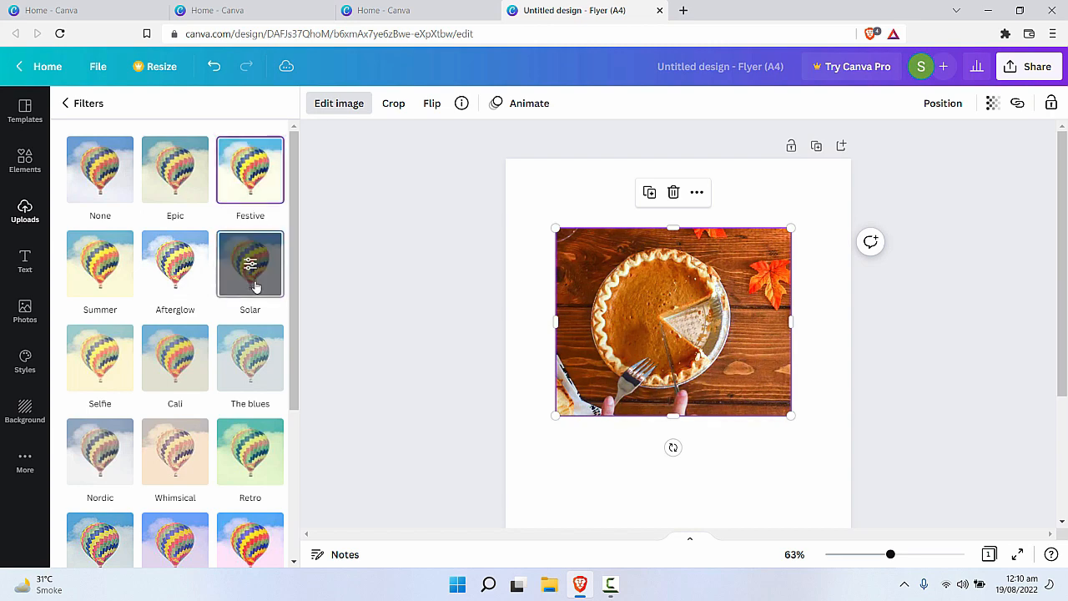
left_click(248, 185)
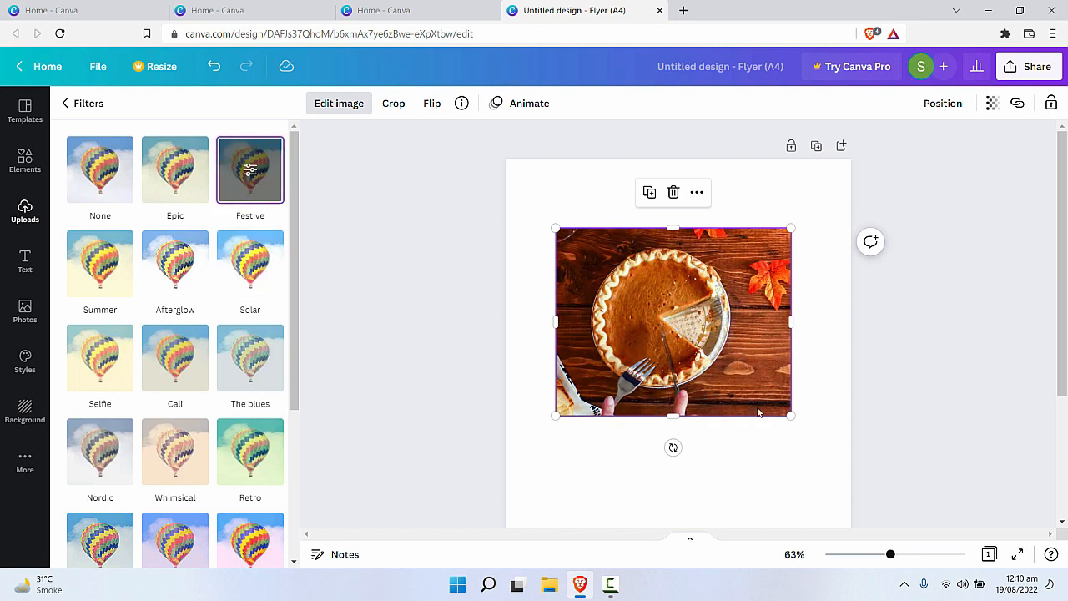
Step: Enlarge the pie photo to nearly the flyer's full width and move it up and left within the page
left_click_drag(791, 415, 840, 490)
left_click_drag(787, 461, 747, 436)
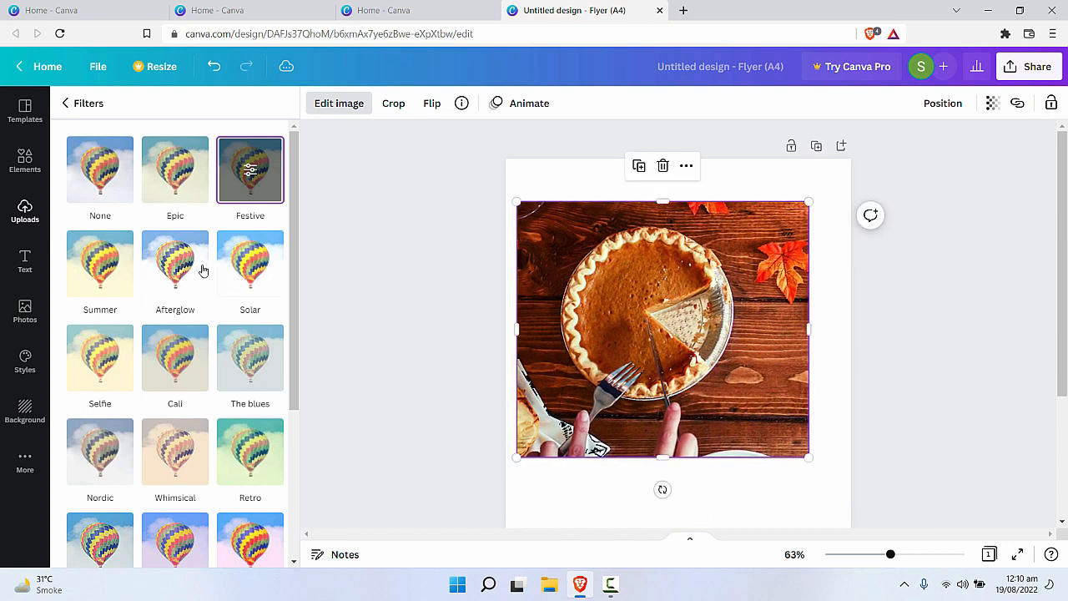
Step: Compare the pie photo with no filter and with the Rosie, Dare, Peony and Retro filters, and reapply Festive
left_click(112, 198)
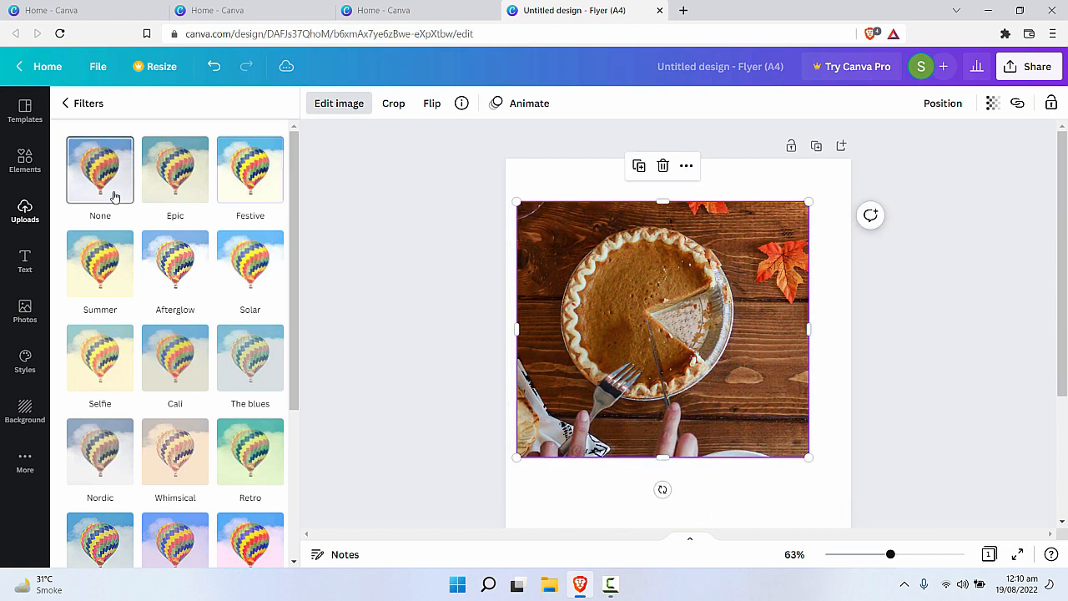
left_click(277, 185)
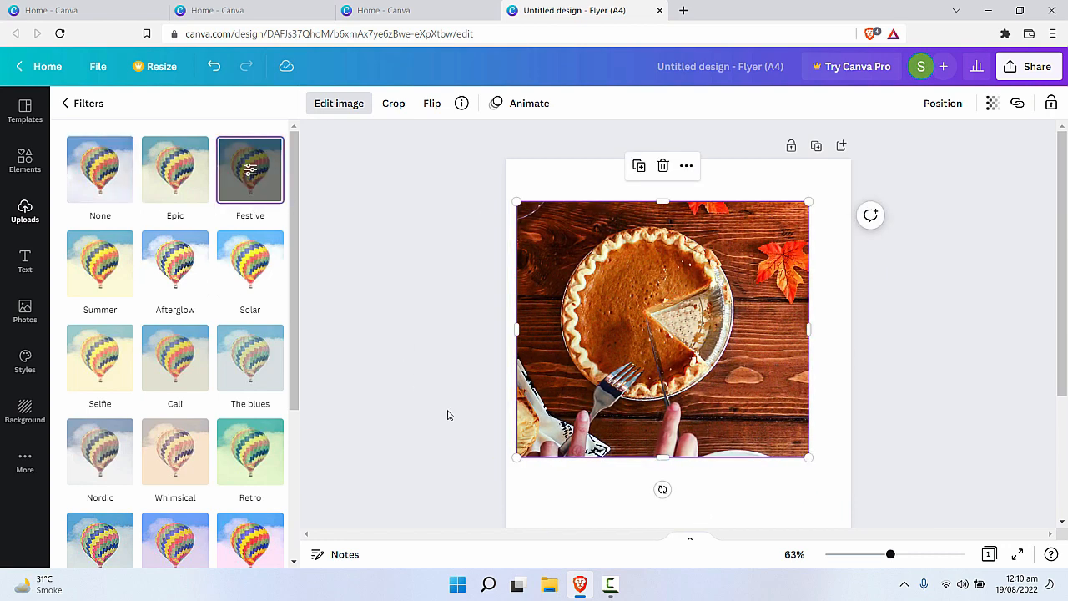
scroll(175, 401, "down", 3)
left_click(175, 404)
left_click(100, 404)
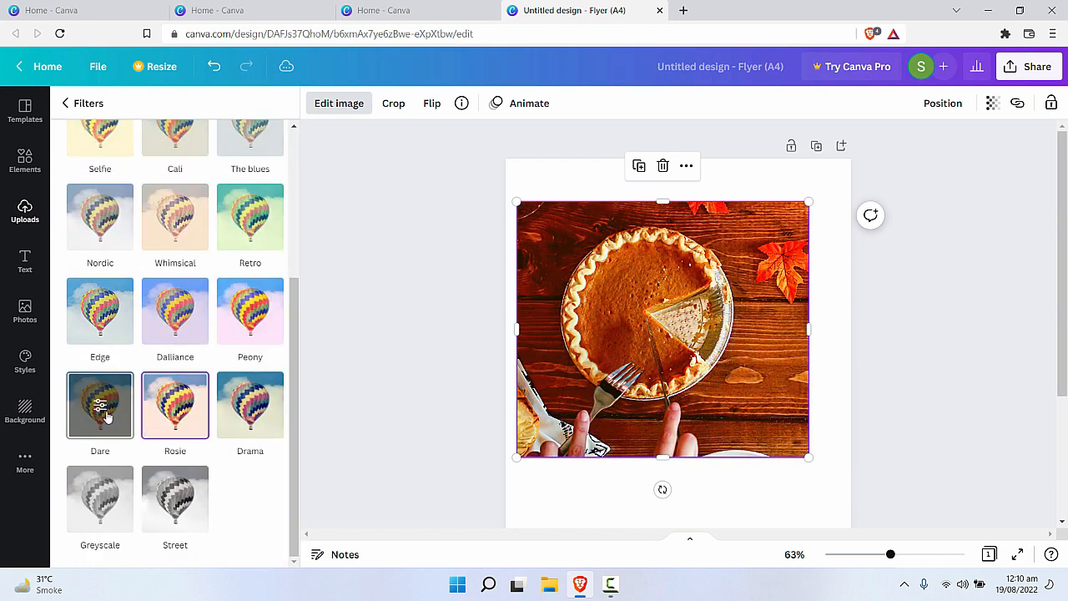
left_click(269, 328)
left_click(250, 221)
scroll(287, 309, "up", 1)
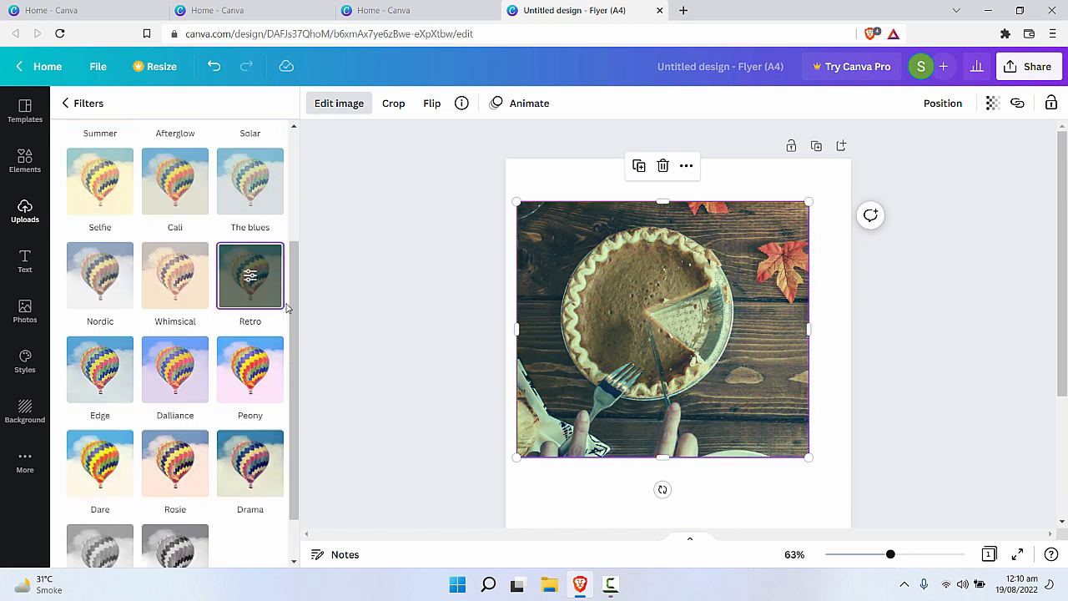
scroll(287, 308, "up", 2)
left_click(251, 169)
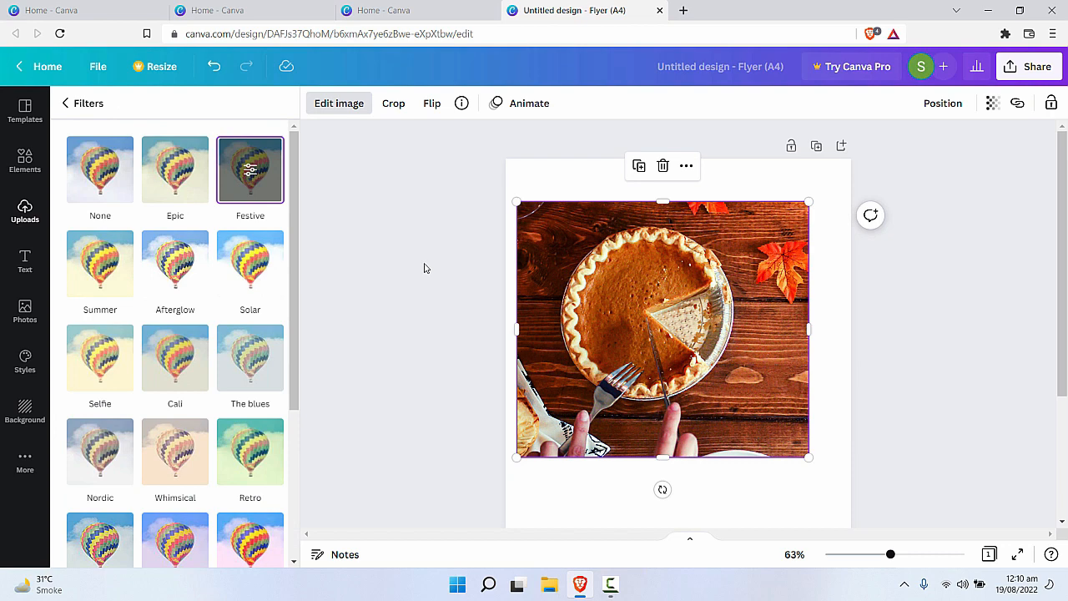
Step: Adjust the Festive filter's intensity on the pie photo and centre the photo horizontally on the flyer
left_click_drag(581, 253, 611, 250)
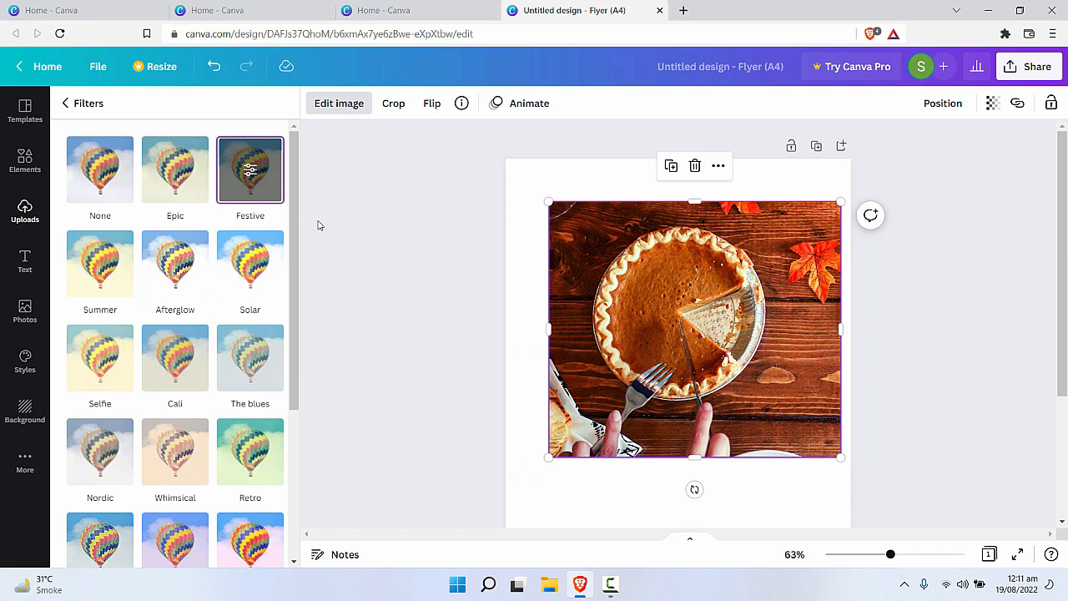
left_click(250, 171)
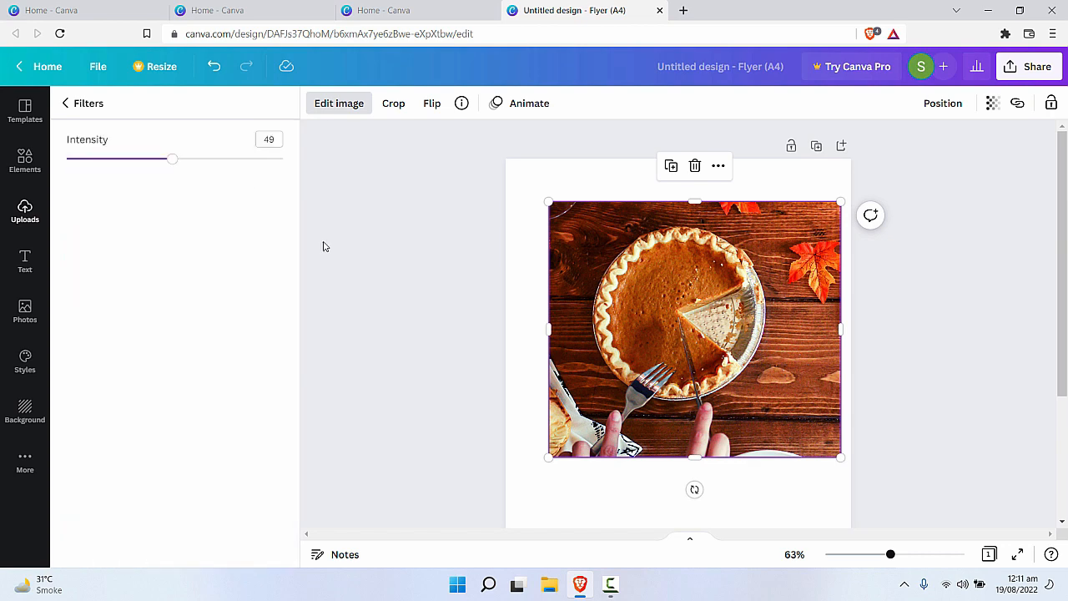
left_click(64, 105)
left_click(252, 173)
left_click_drag(173, 165, 189, 144)
left_click(65, 105)
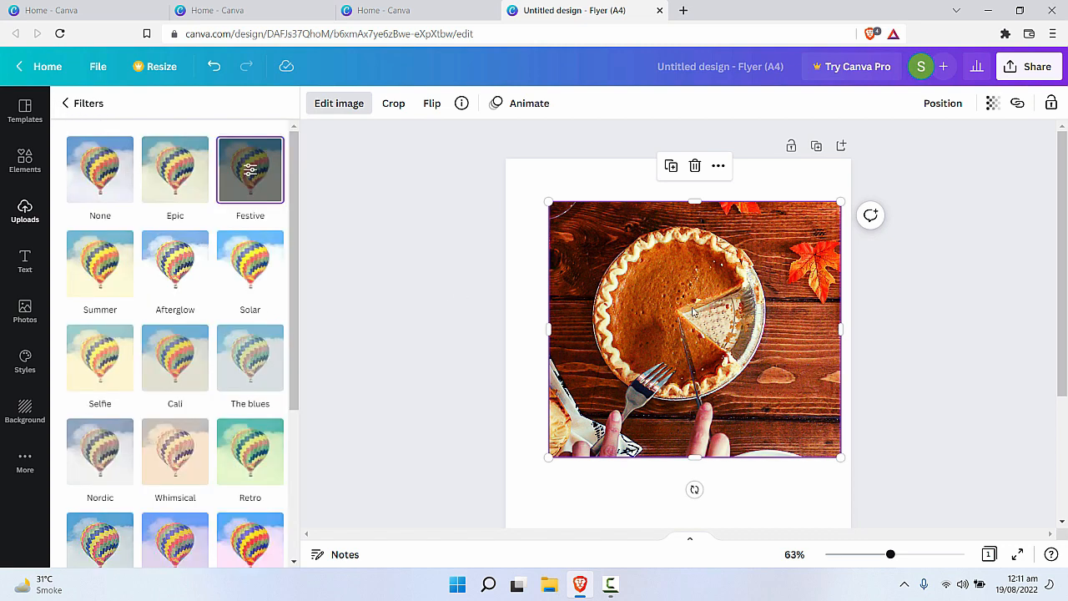
left_click_drag(713, 315, 696, 307)
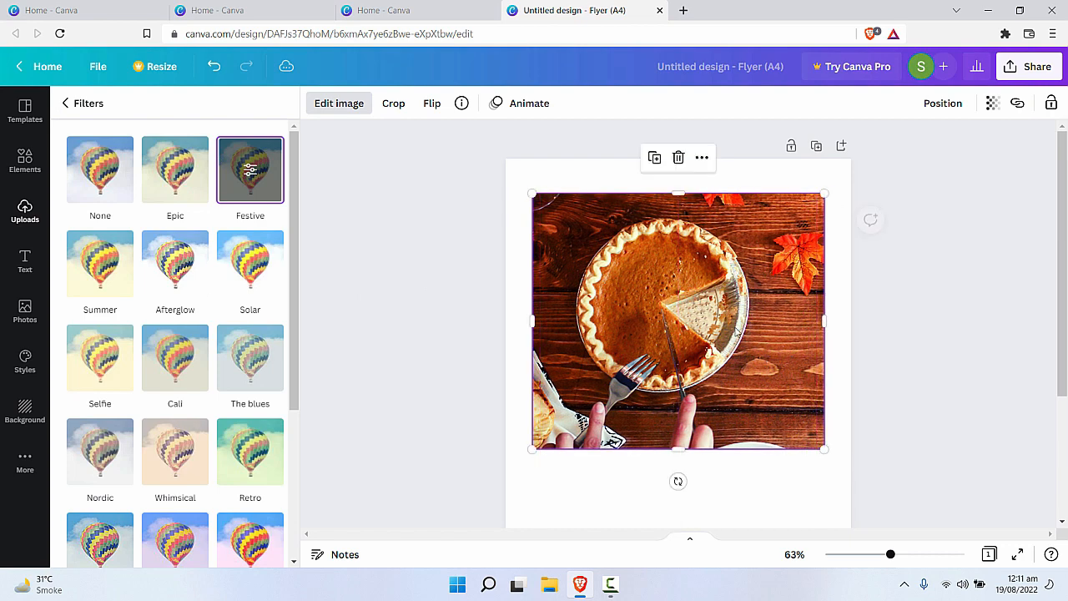
left_click(788, 504)
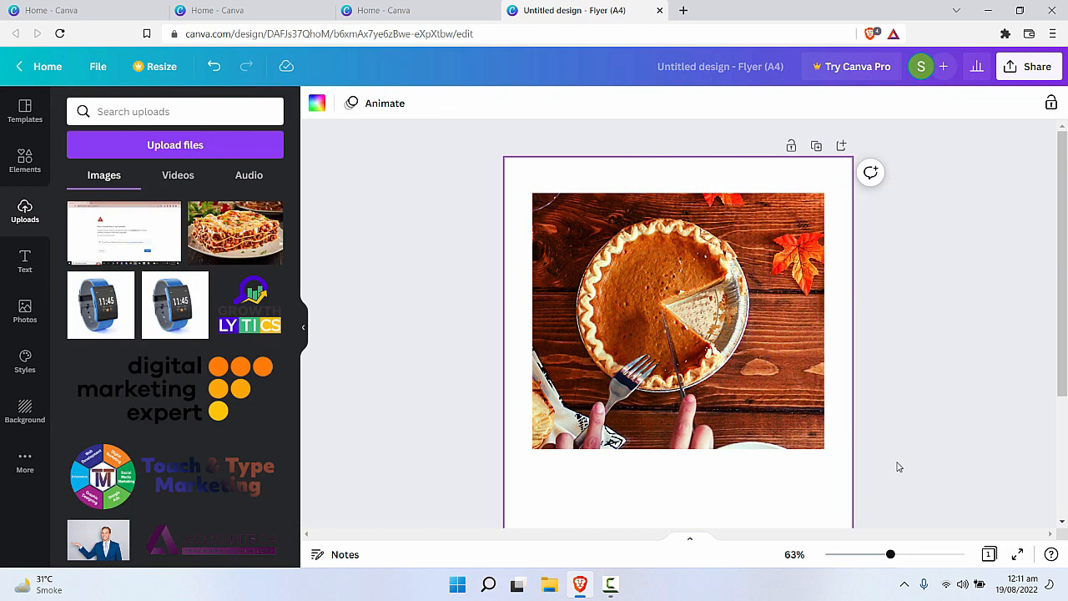
Step: Raise the Festive filter's intensity slightly and realign the pie photo to the flyer's horizontal centre
left_click(798, 408)
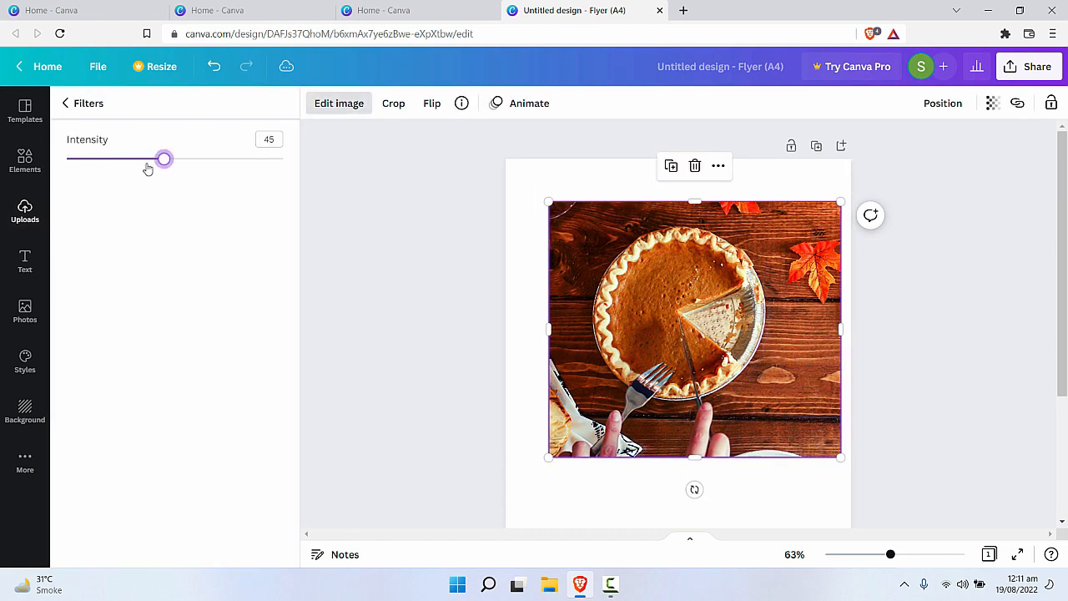
left_click_drag(148, 167, 191, 143)
left_click(70, 103)
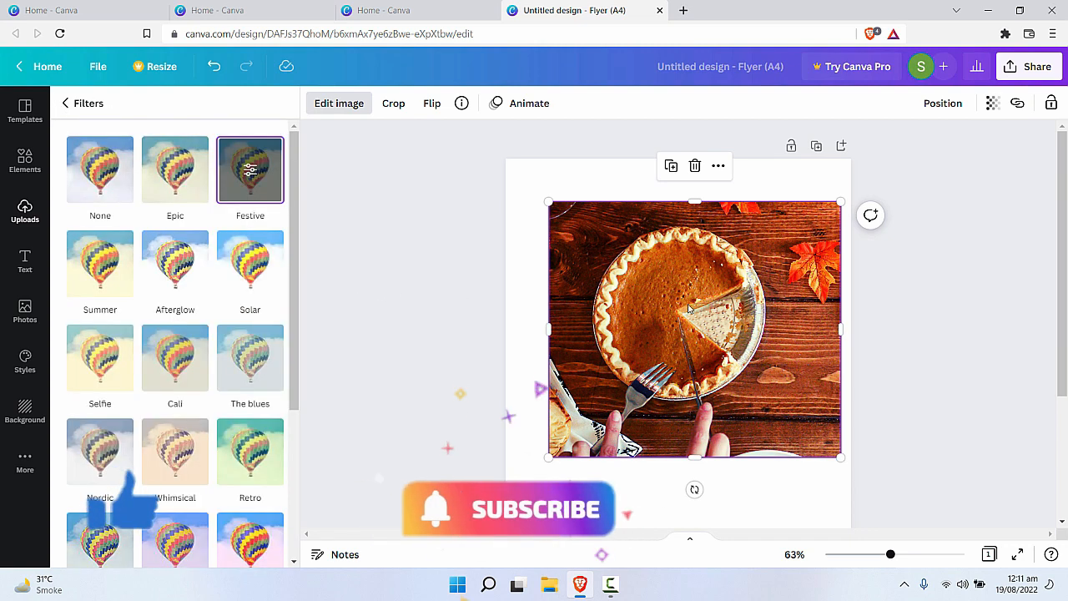
left_click_drag(706, 309, 699, 303)
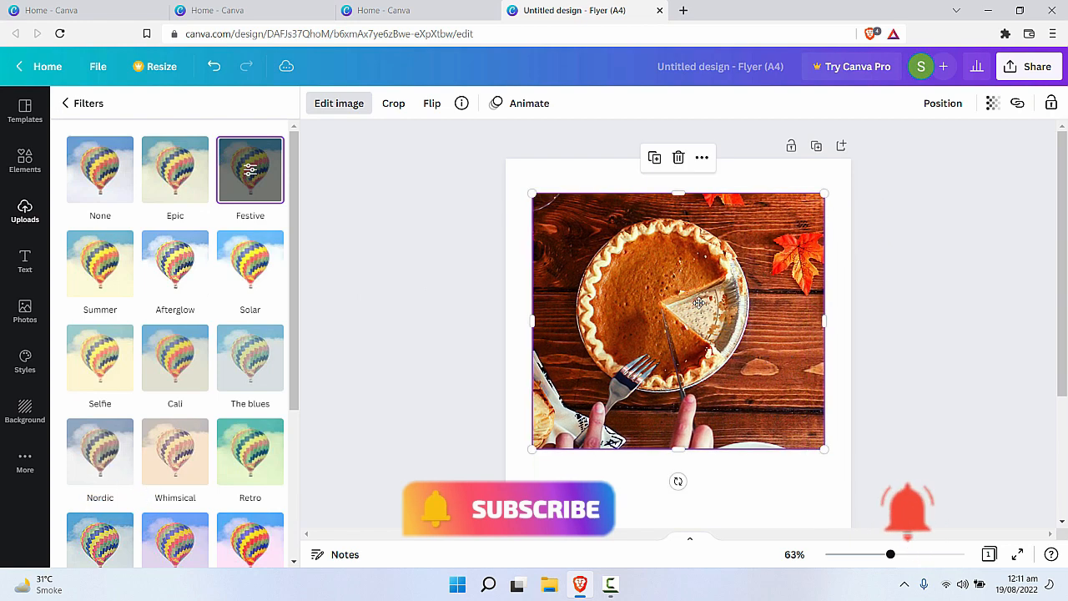